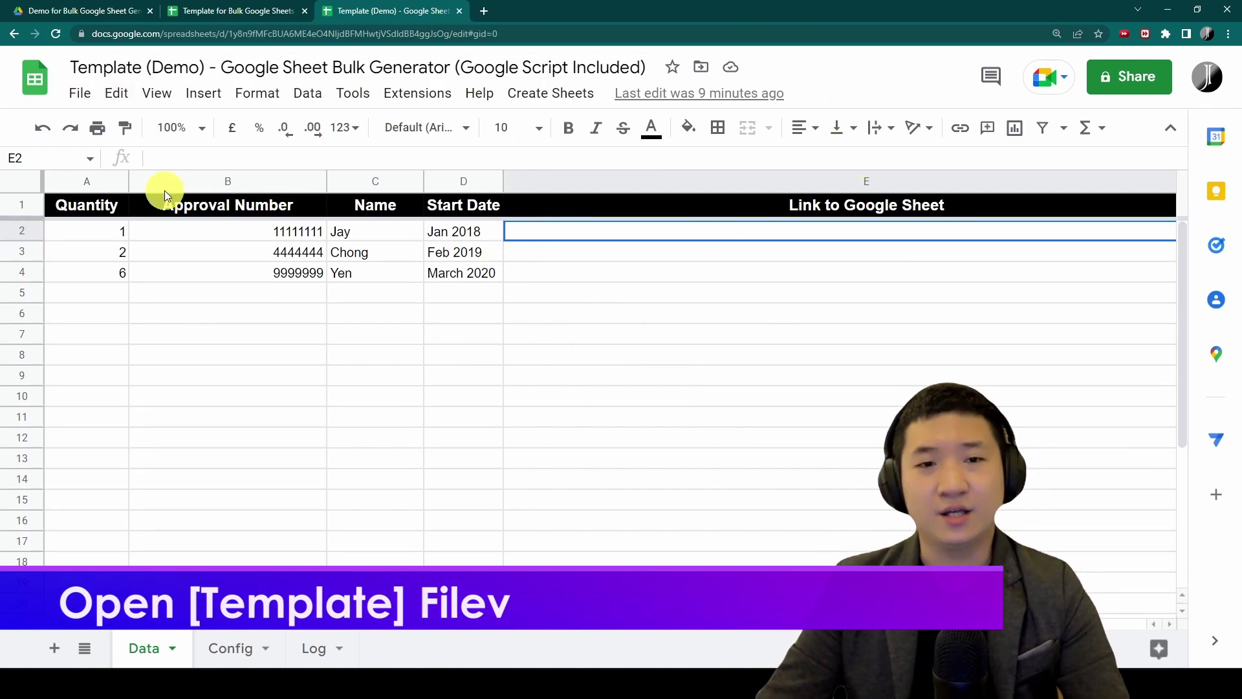
{"action": "left_click_drag", "start_coordinate": [85, 180], "coordinate": [467, 176]}
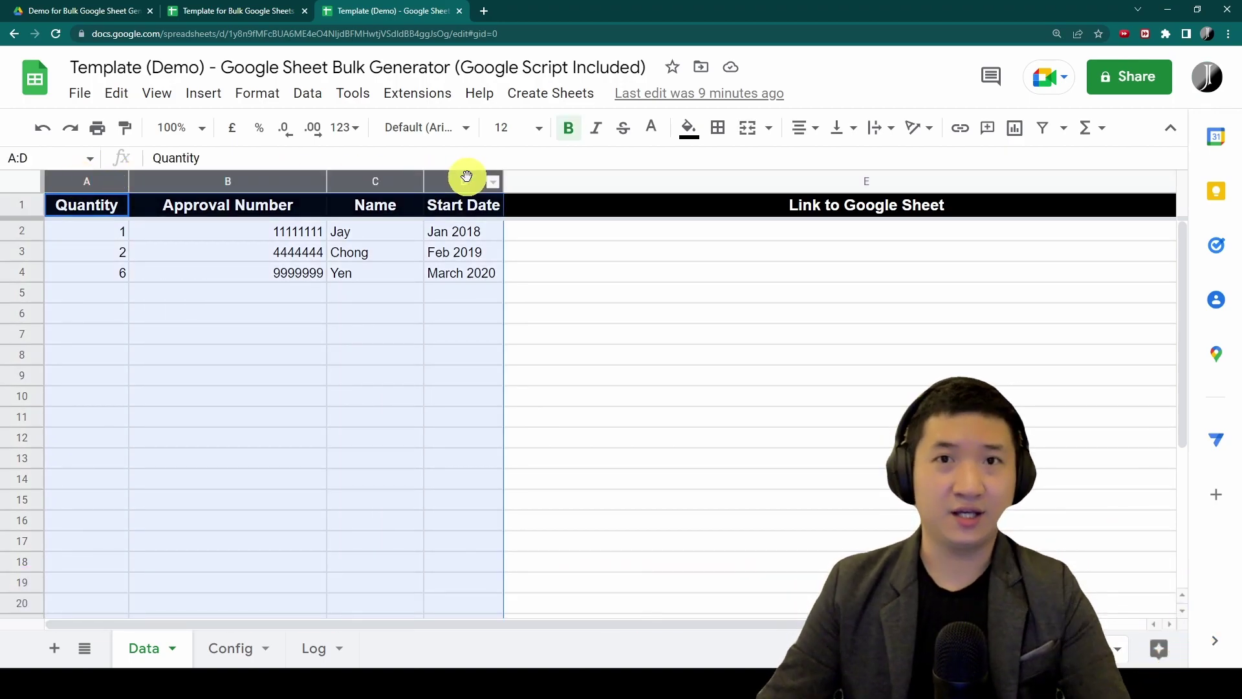
{"action": "left_click", "coordinate": [925, 235]}
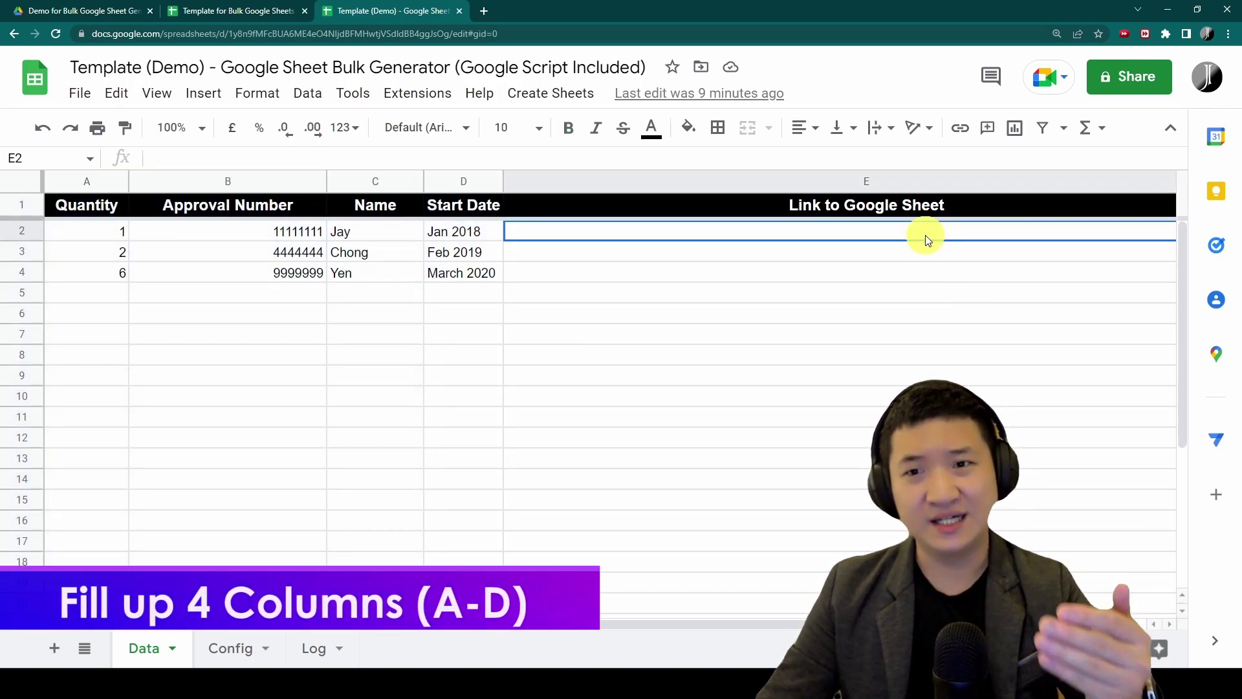
{"action": "left_click", "coordinate": [906, 501], "text": "shift"}
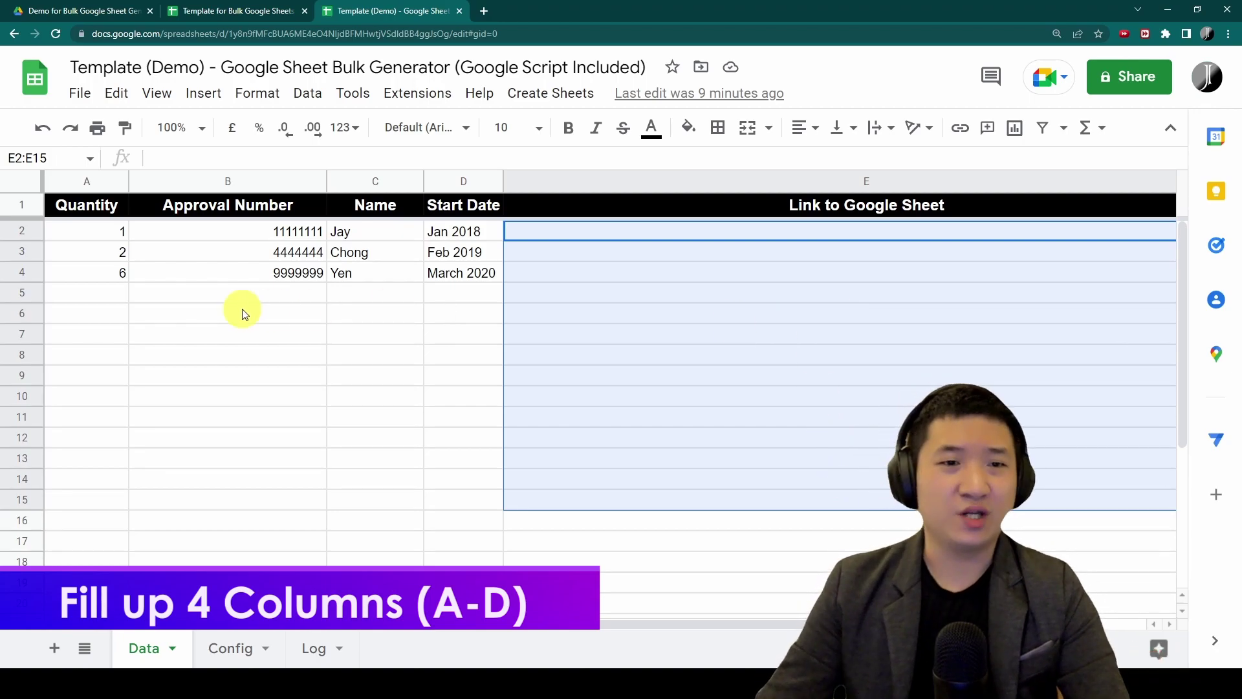
{"action": "left_click_drag", "start_coordinate": [122, 231], "coordinate": [461, 451]}
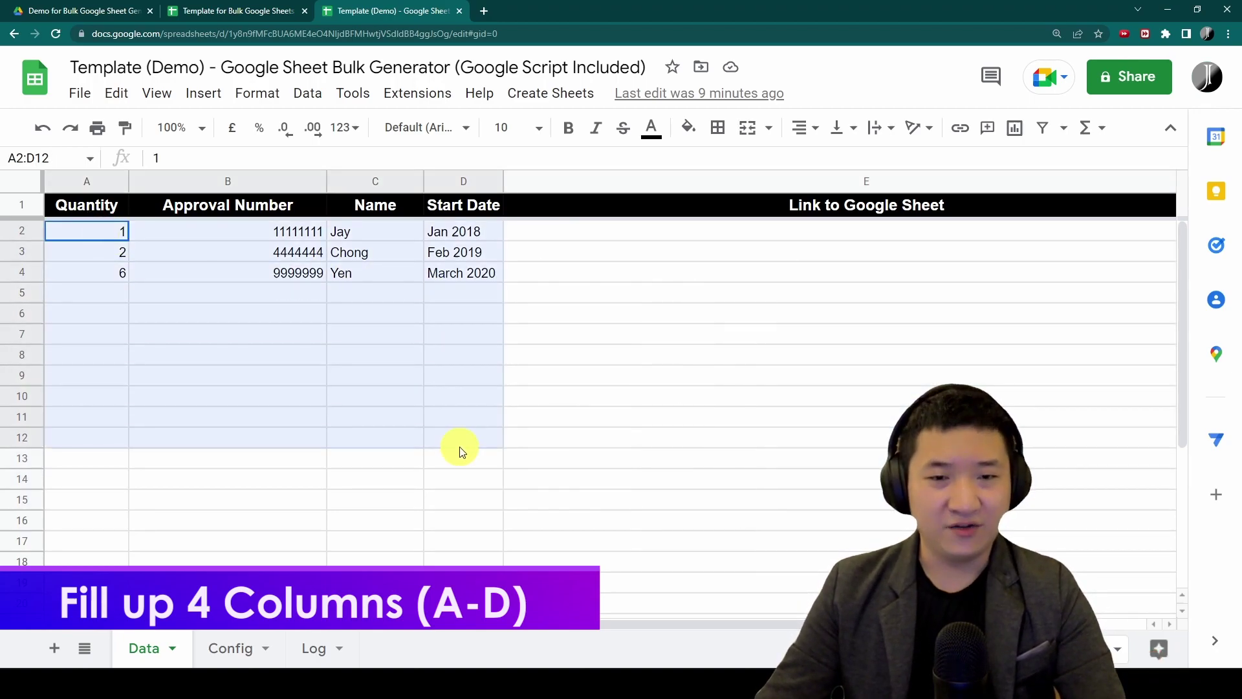
{"action": "left_click", "coordinate": [85, 208]}
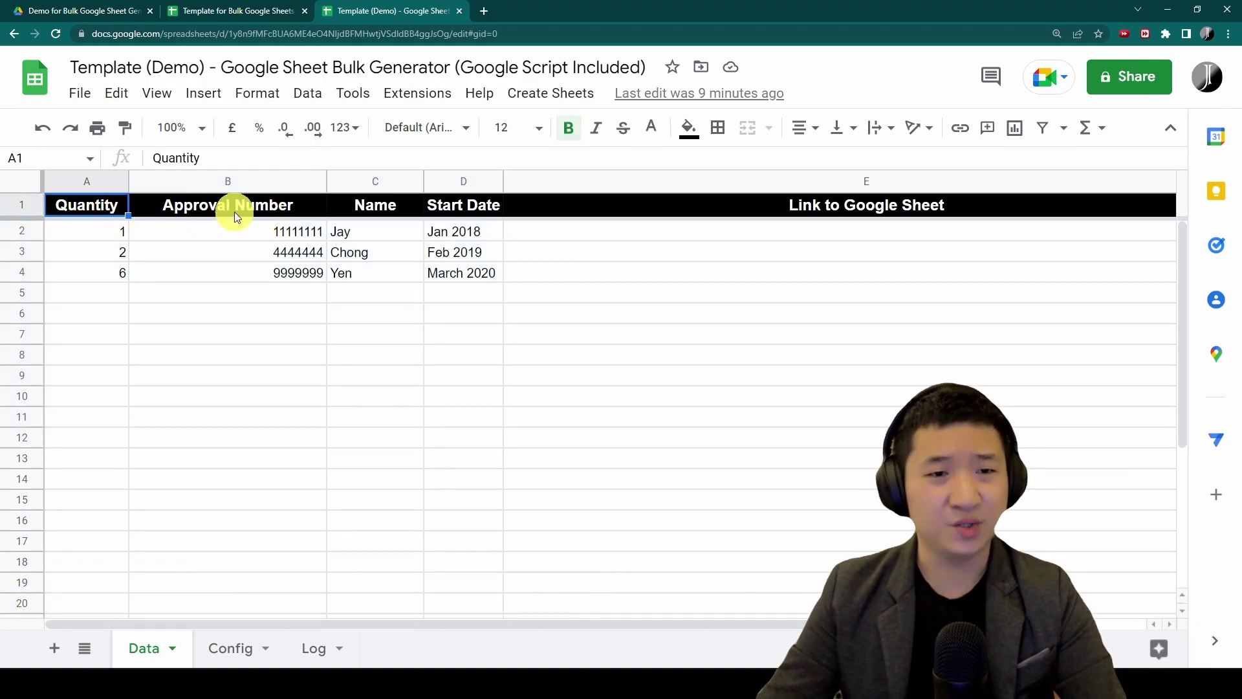
{"action": "left_click", "coordinate": [235, 208]}
{"action": "left_click", "coordinate": [392, 205]}
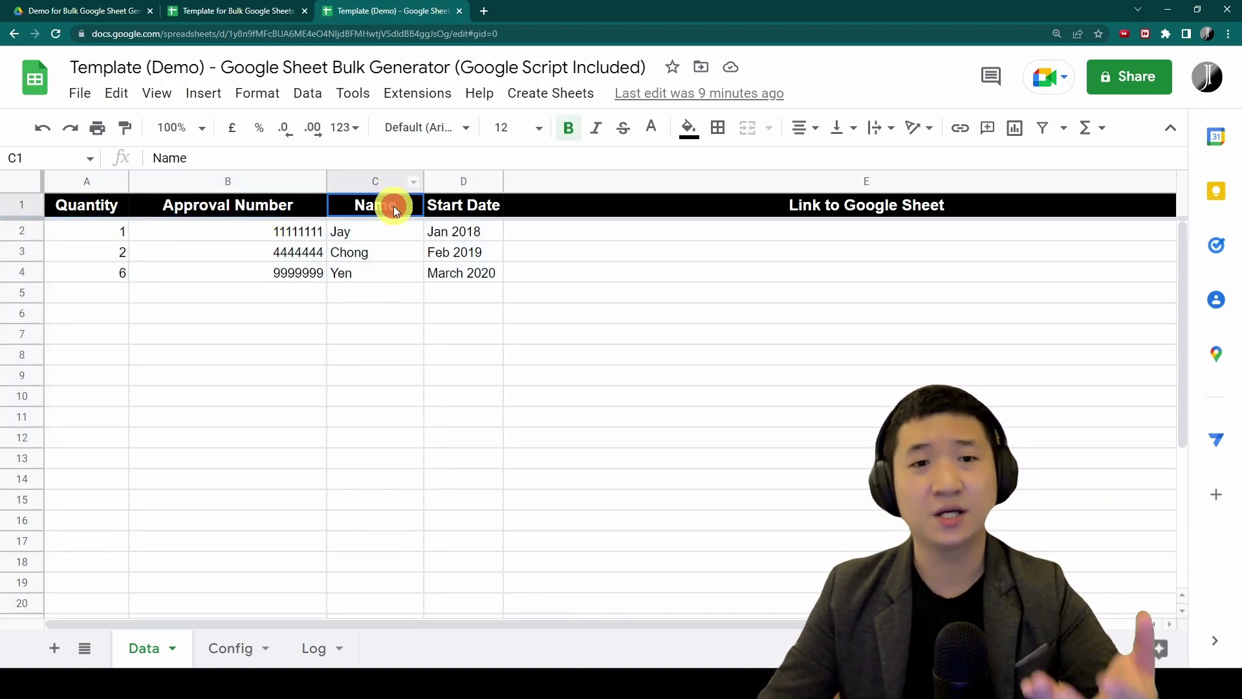
{"action": "left_click", "coordinate": [459, 214]}
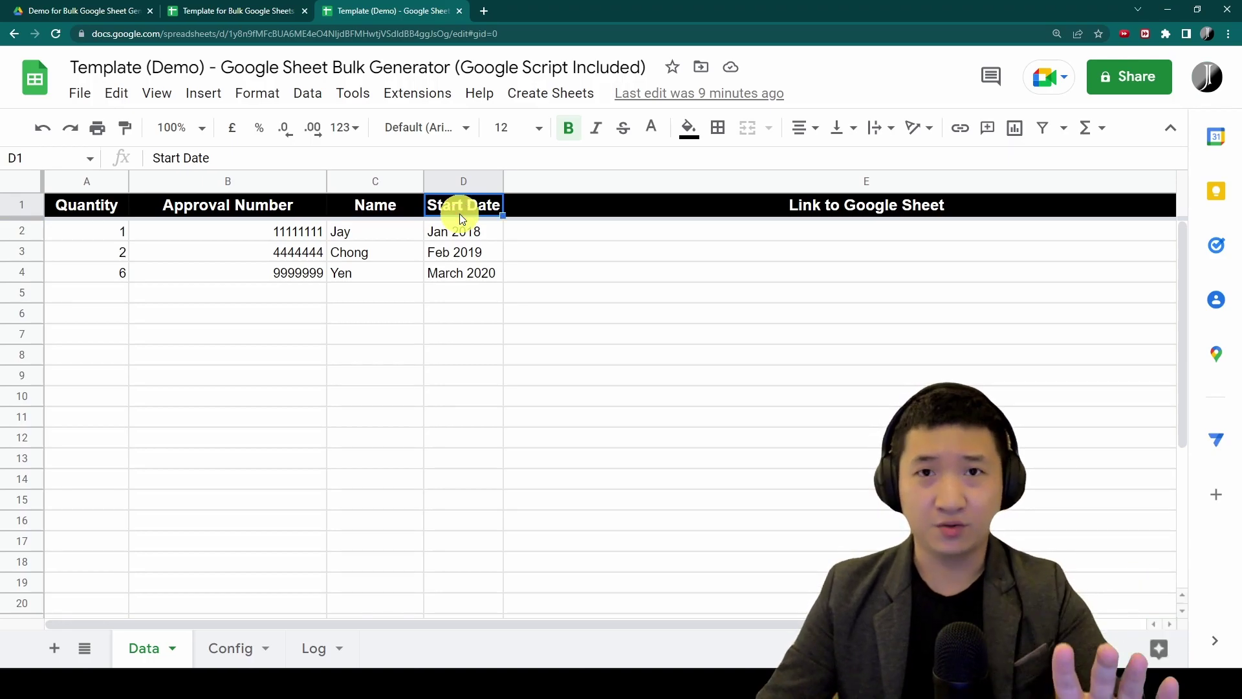
{"action": "left_click", "coordinate": [104, 226]}
{"action": "left_click", "coordinate": [452, 313], "text": "shift"}
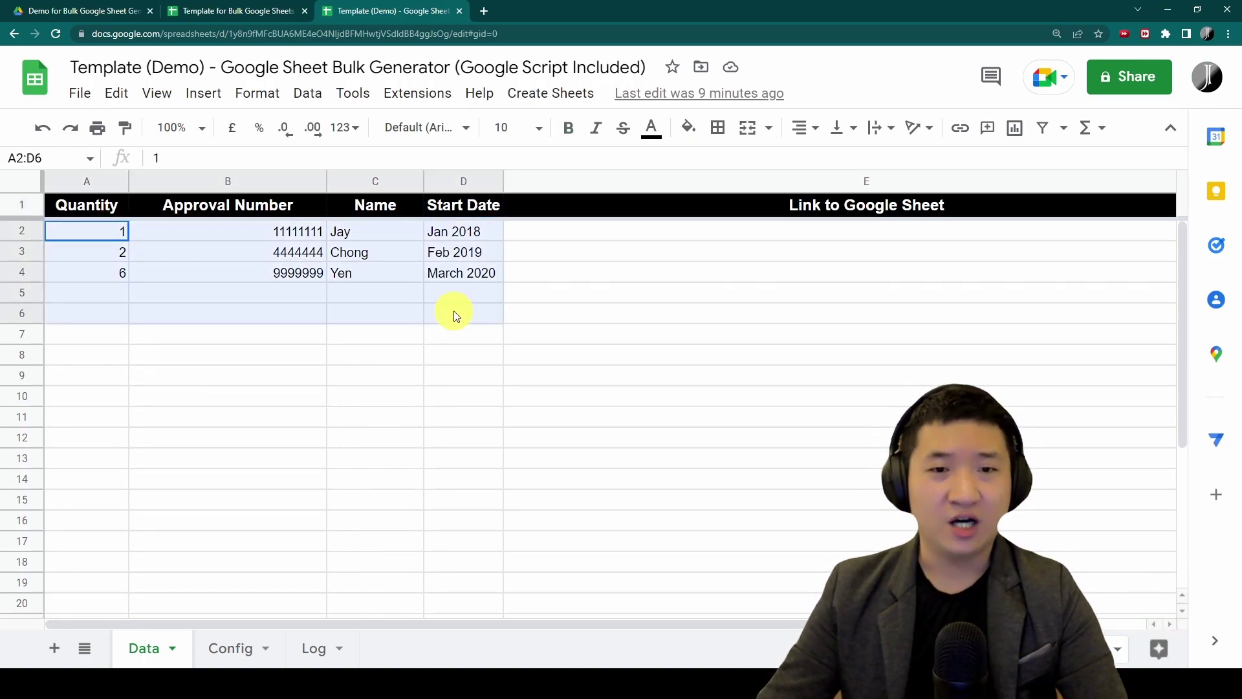
{"action": "left_click", "coordinate": [139, 253]}
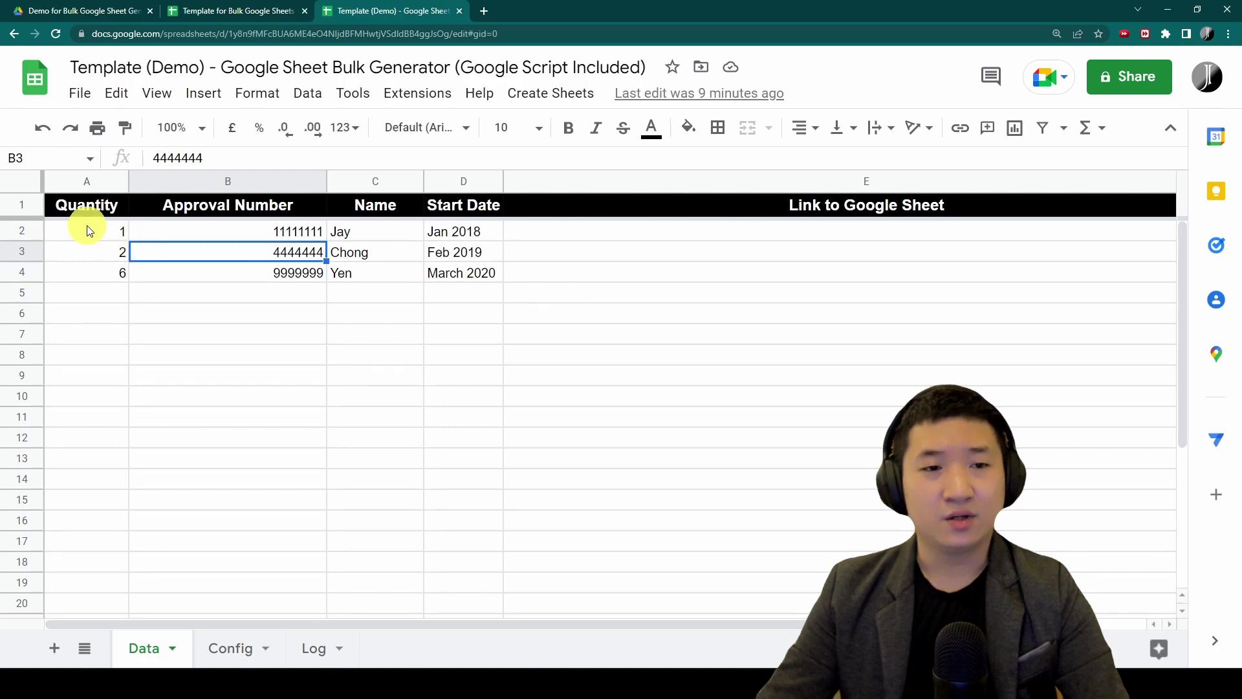
{"action": "left_click_drag", "start_coordinate": [88, 231], "coordinate": [467, 326]}
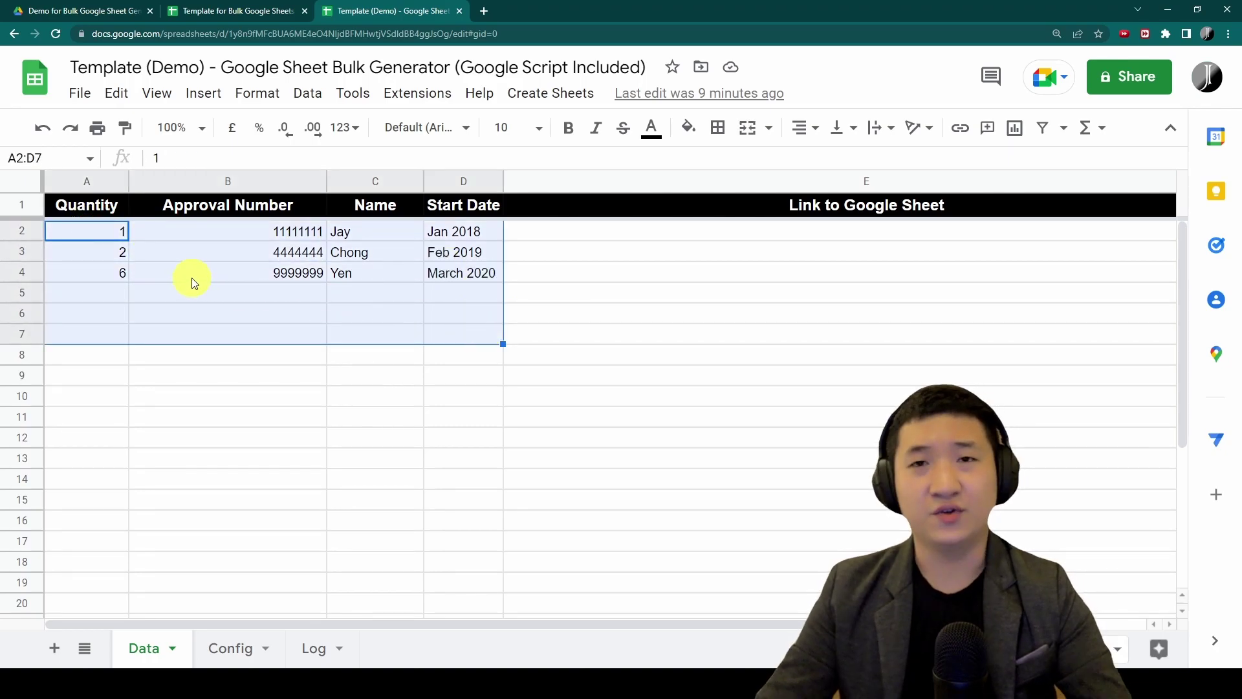
{"action": "left_click", "coordinate": [352, 295]}
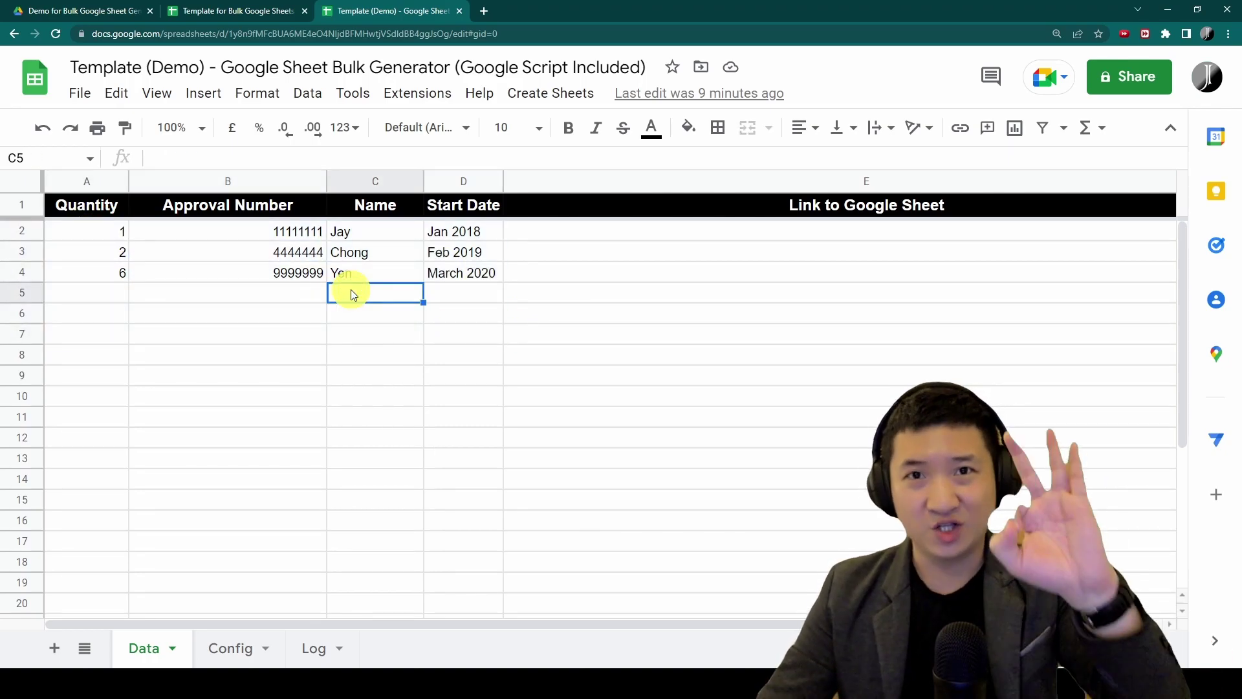
{"action": "left_click", "coordinate": [21, 230]}
{"action": "left_click_drag", "start_coordinate": [20, 254], "coordinate": [20, 270]}
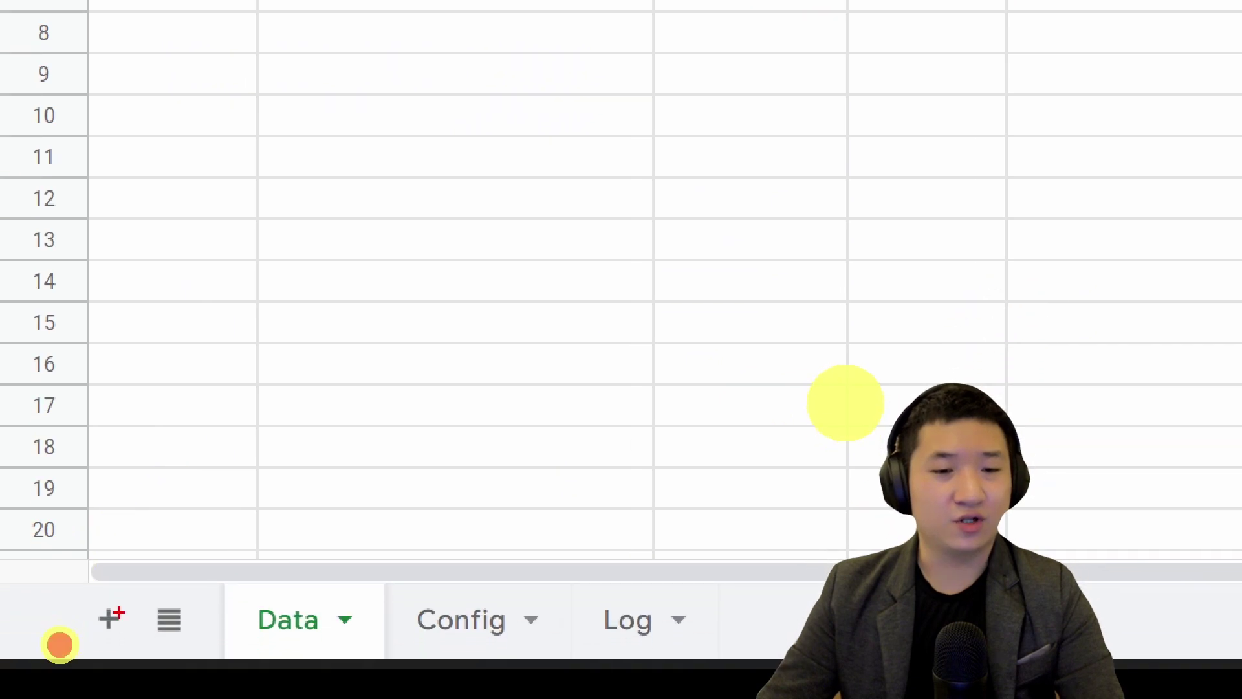
{"action": "left_click", "coordinate": [139, 647]}
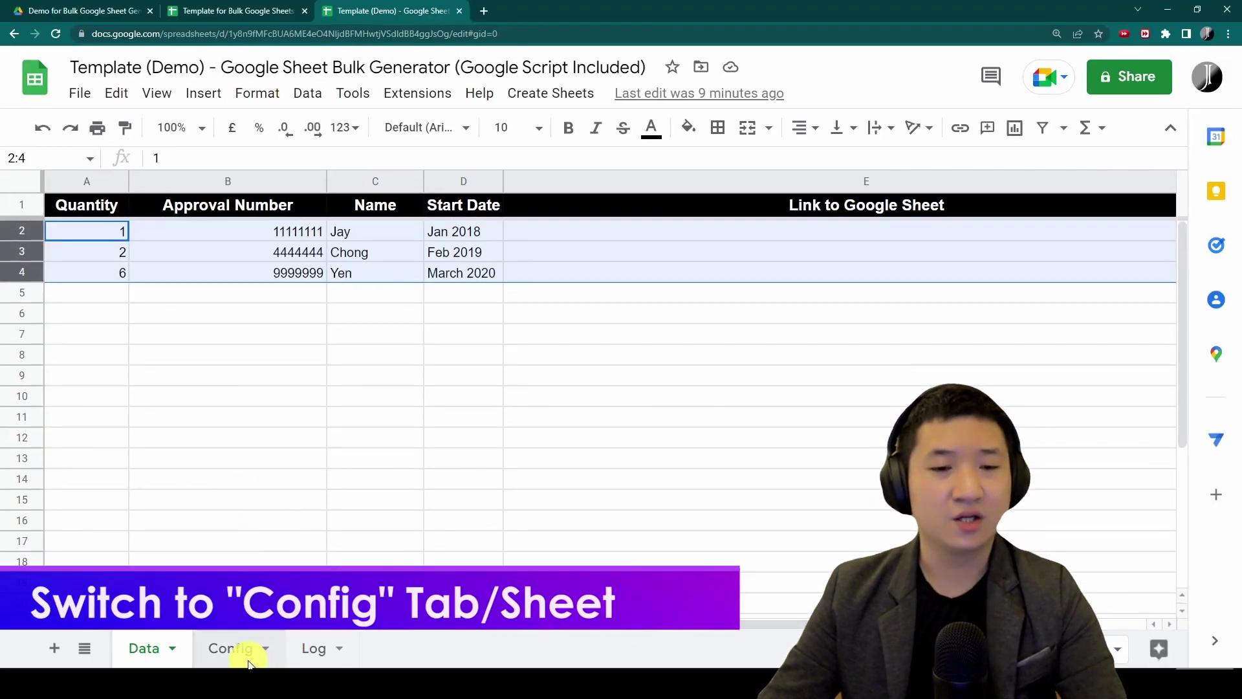
Go to the Config sheet and check its column B settings, from the folder ID down to the Start Date reference in B7
{"action": "left_click", "coordinate": [447, 635]}
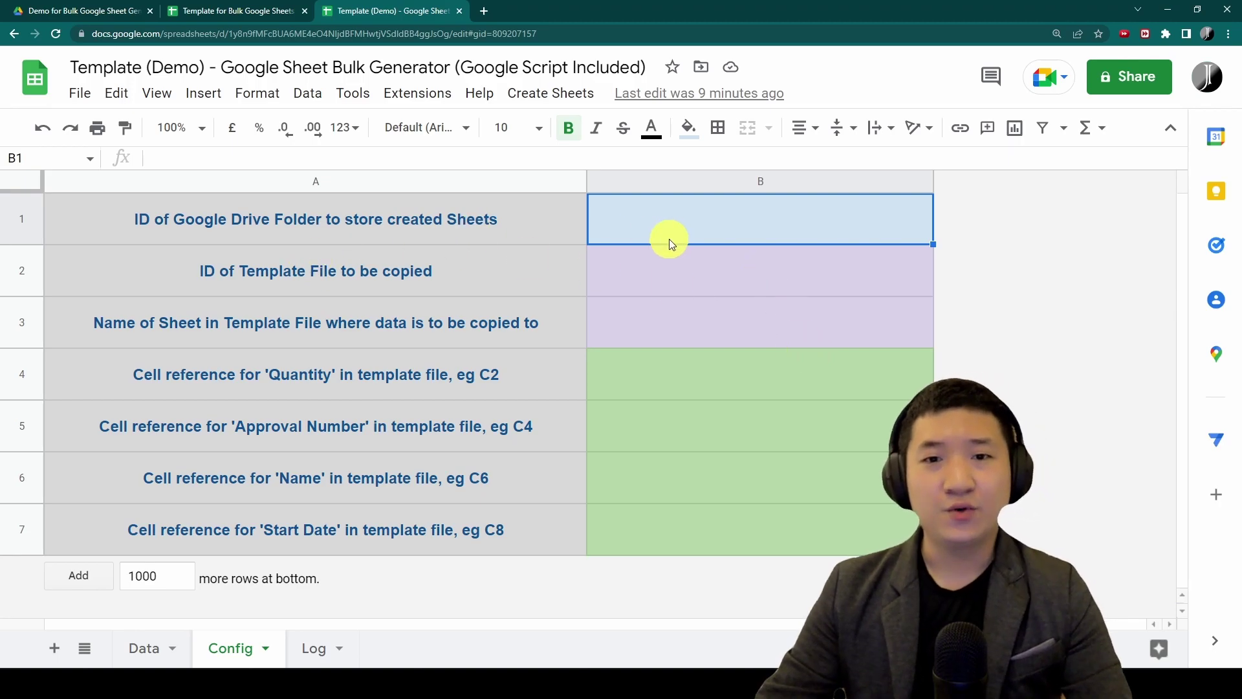
{"action": "left_click", "coordinate": [805, 272]}
{"action": "left_click", "coordinate": [802, 320]}
{"action": "left_click", "coordinate": [818, 369]}
{"action": "left_click", "coordinate": [819, 428]}
{"action": "left_click", "coordinate": [816, 478]}
{"action": "left_click", "coordinate": [816, 530]}
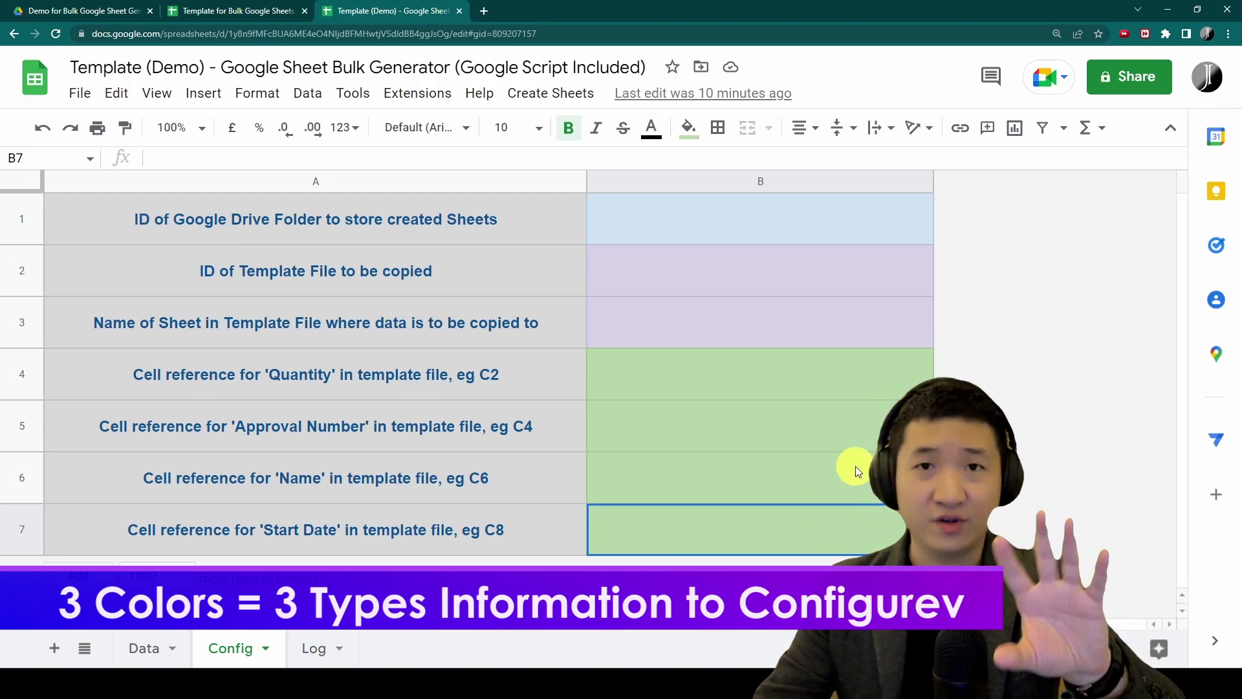
{"action": "left_click_drag", "start_coordinate": [356, 230], "coordinate": [749, 240]}
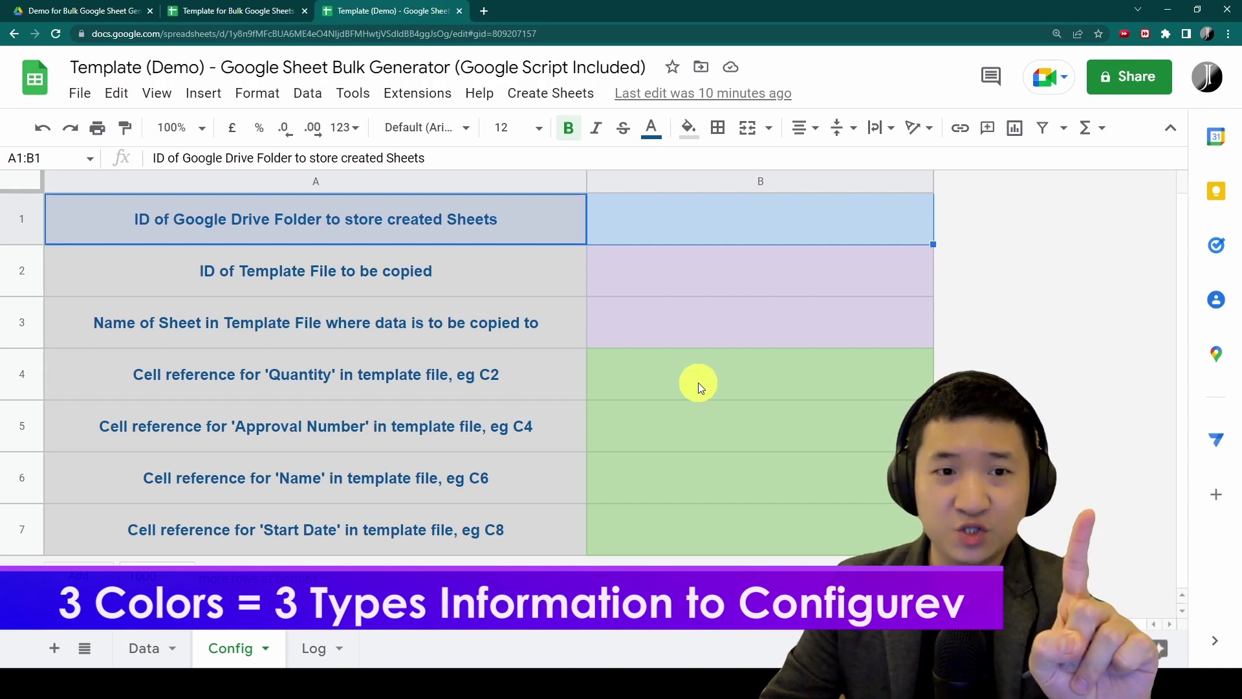
{"action": "left_click", "coordinate": [495, 219]}
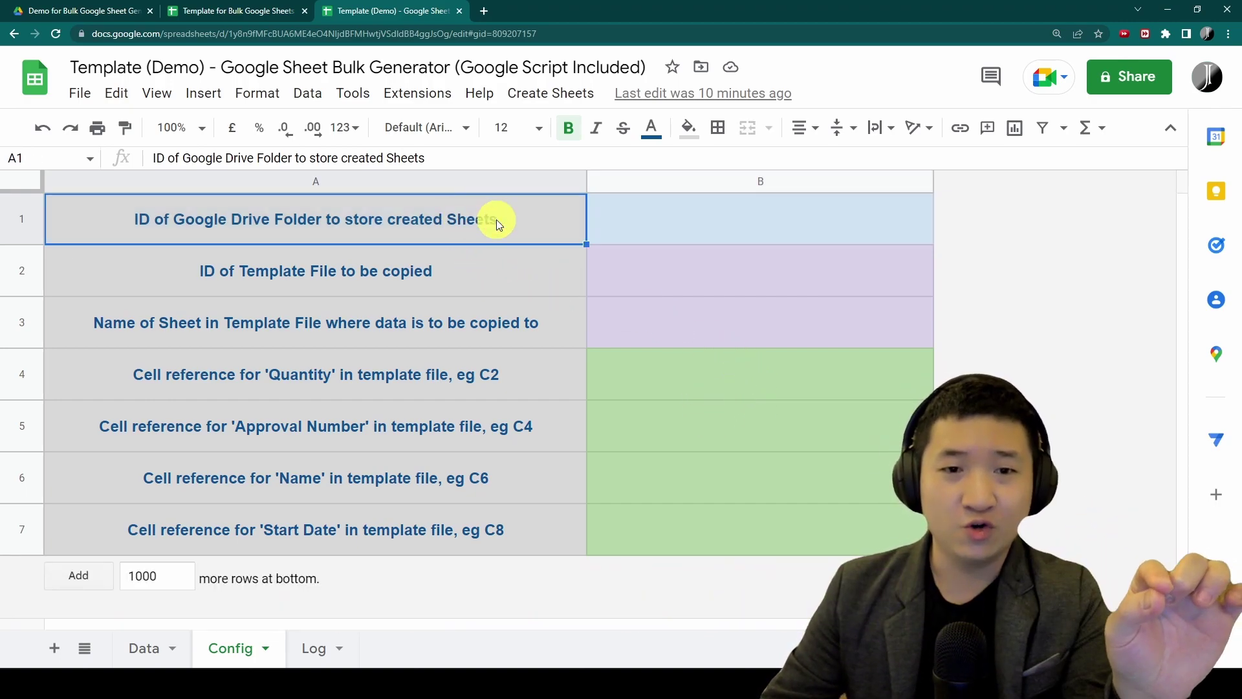
In the Demo for Bulk Google Sheet Generation folder, close Details and select the folder ID in the address
{"action": "left_click", "coordinate": [81, 11]}
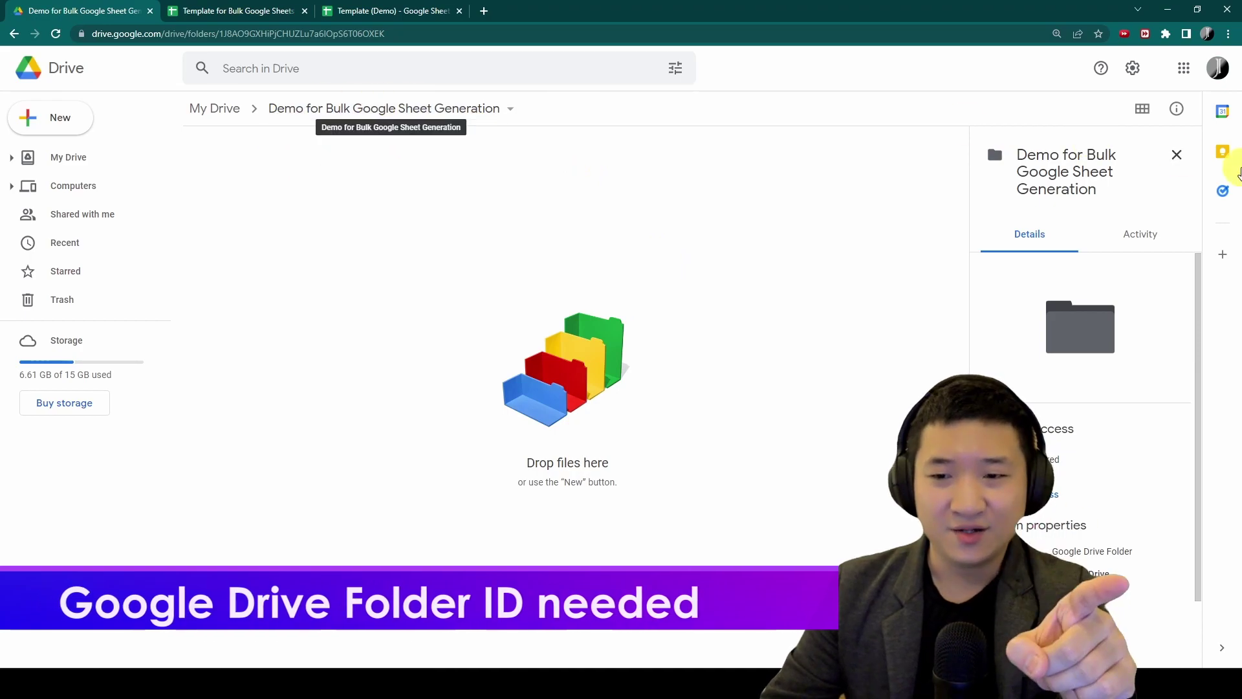
{"action": "left_click", "coordinate": [1176, 108]}
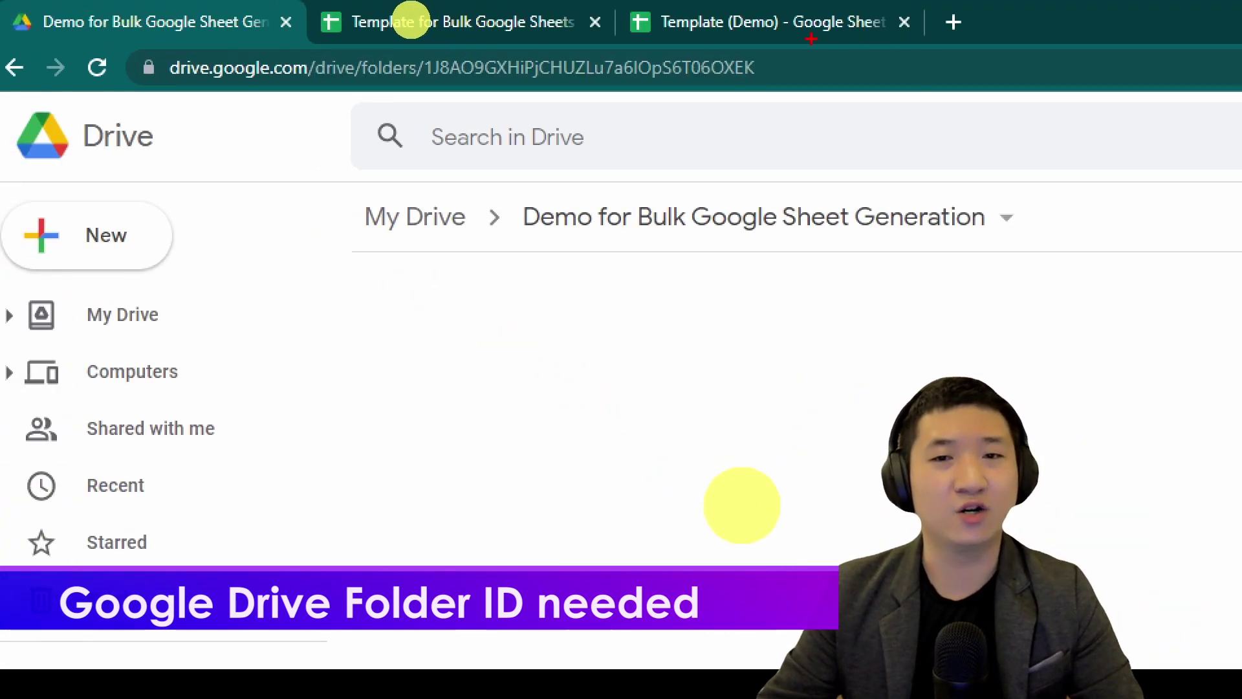
{"action": "mouse_move", "coordinate": [809, 39]}
{"action": "left_mouse_down"}
{"action": "mouse_move", "coordinate": [33, 26]}
{"action": "mouse_move", "coordinate": [855, 171]}
{"action": "left_mouse_up"}
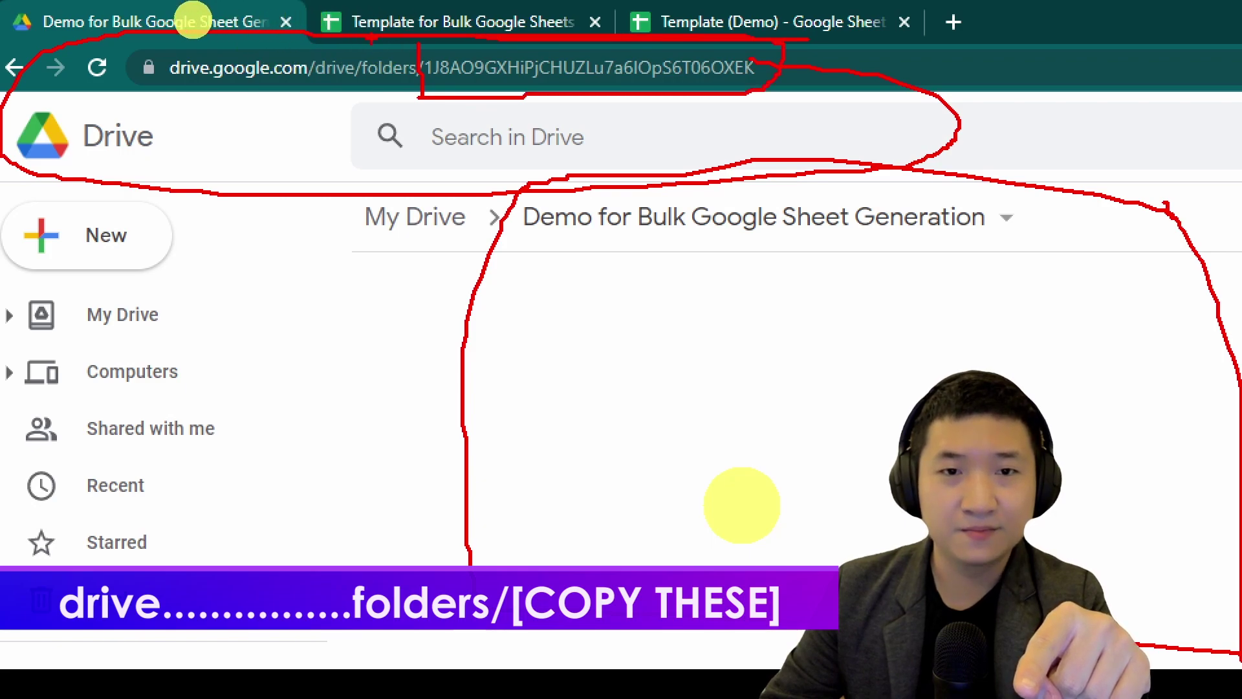
{"action": "left_click", "coordinate": [603, 79]}
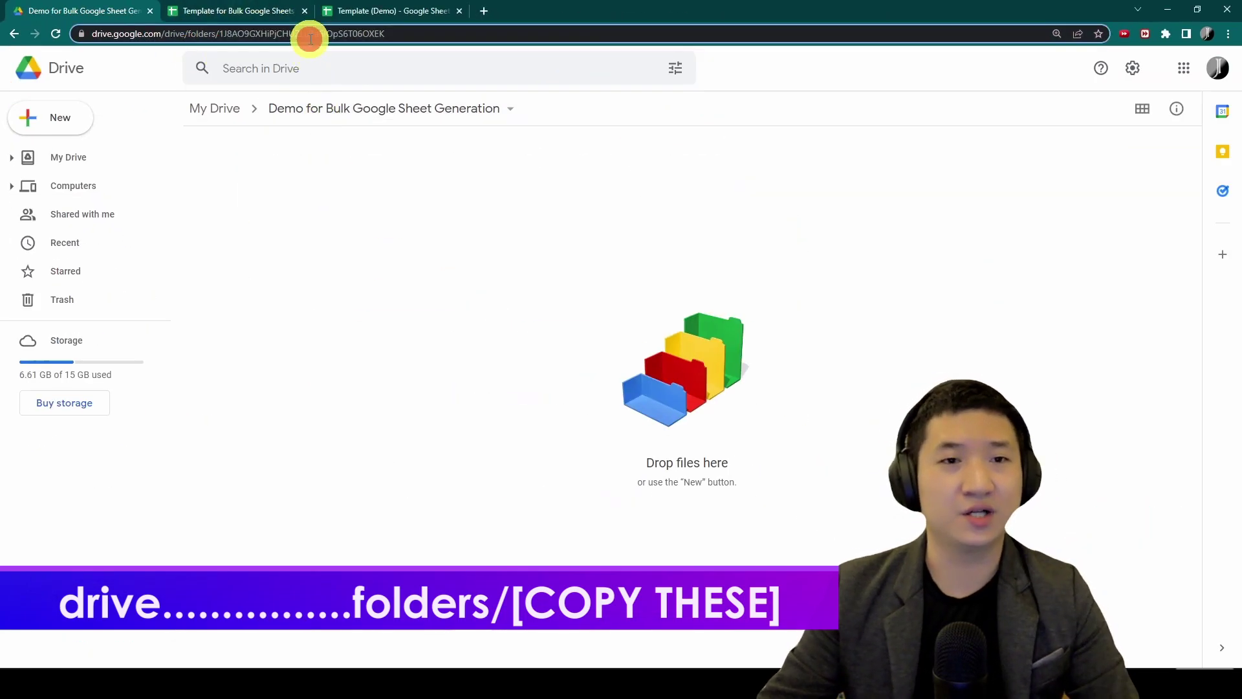
{"action": "double_click", "coordinate": [310, 35]}
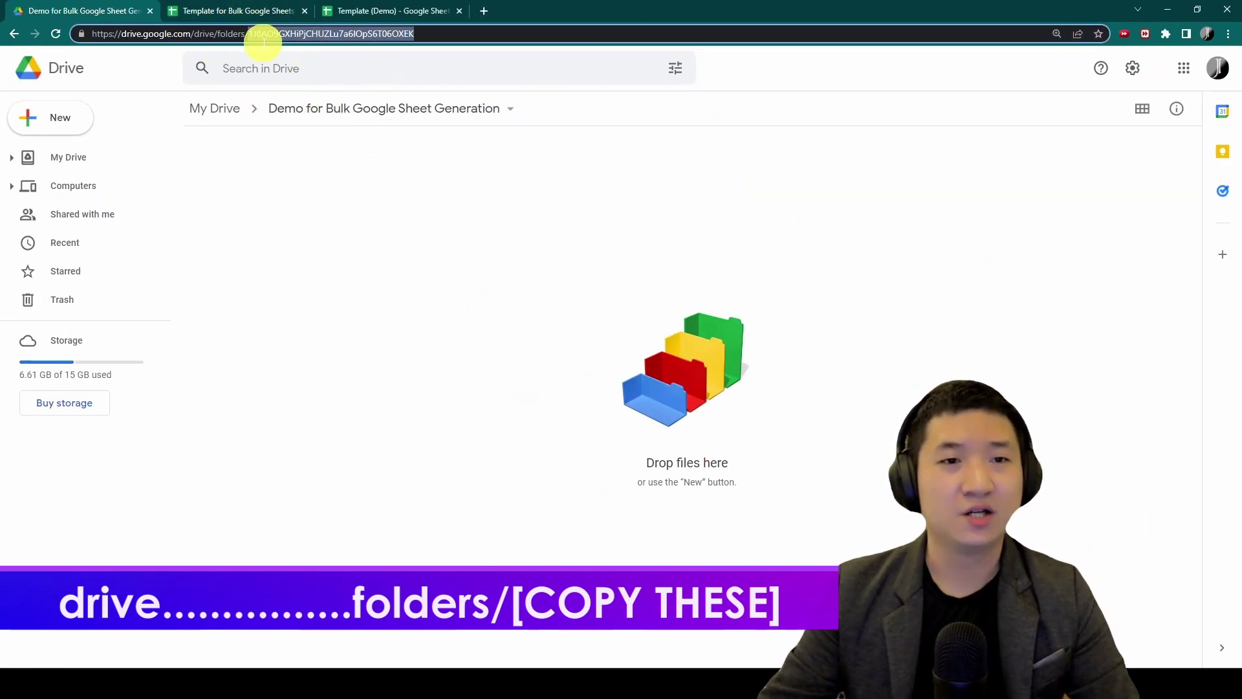
Paste the copied folder ID into Config cell B1, then return to the My Drive file list
{"action": "key", "text": "ctrl+c"}
{"action": "left_click", "coordinate": [388, 11]}
{"action": "left_click", "coordinate": [662, 203]}
{"action": "key", "text": "ctrl+v"}
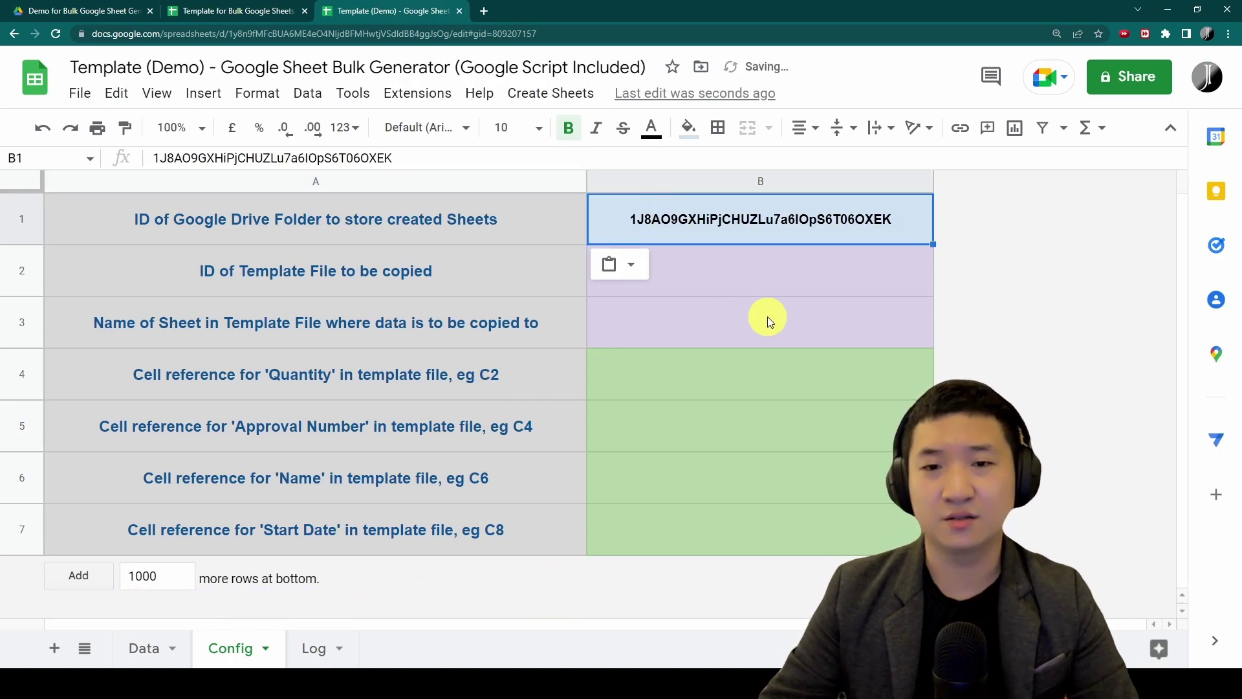
{"action": "left_click", "coordinate": [740, 285]}
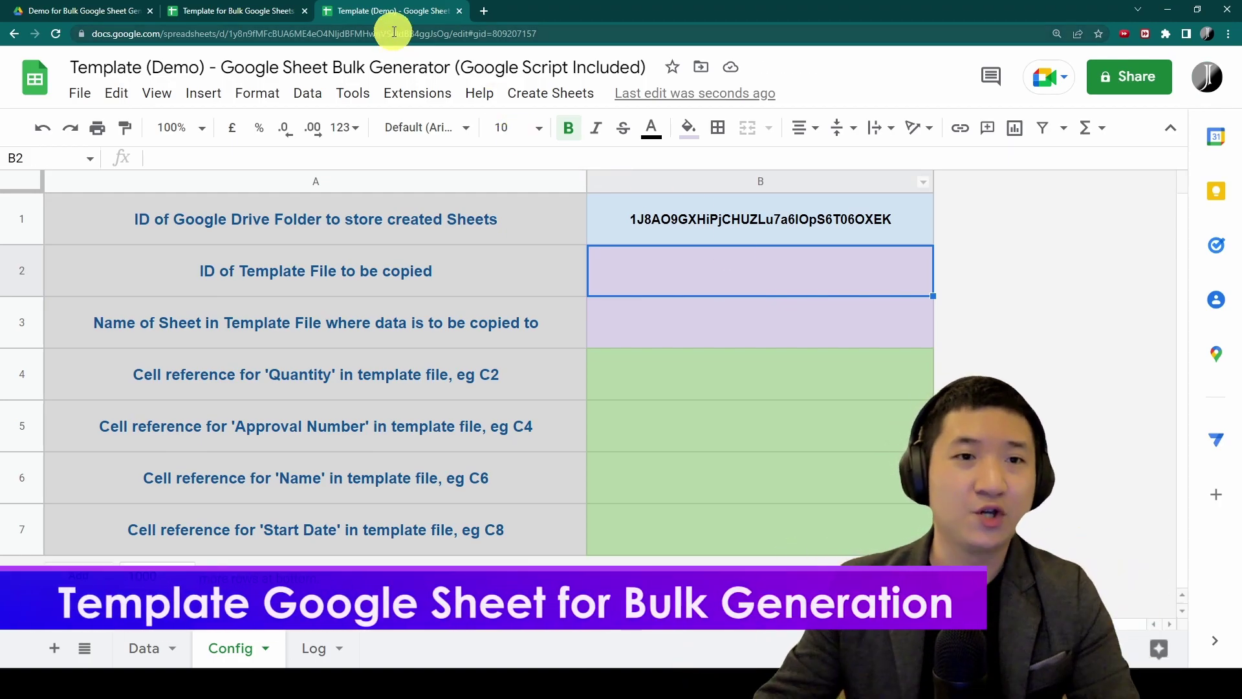
{"action": "left_click", "coordinate": [132, 10]}
{"action": "left_click", "coordinate": [202, 118]}
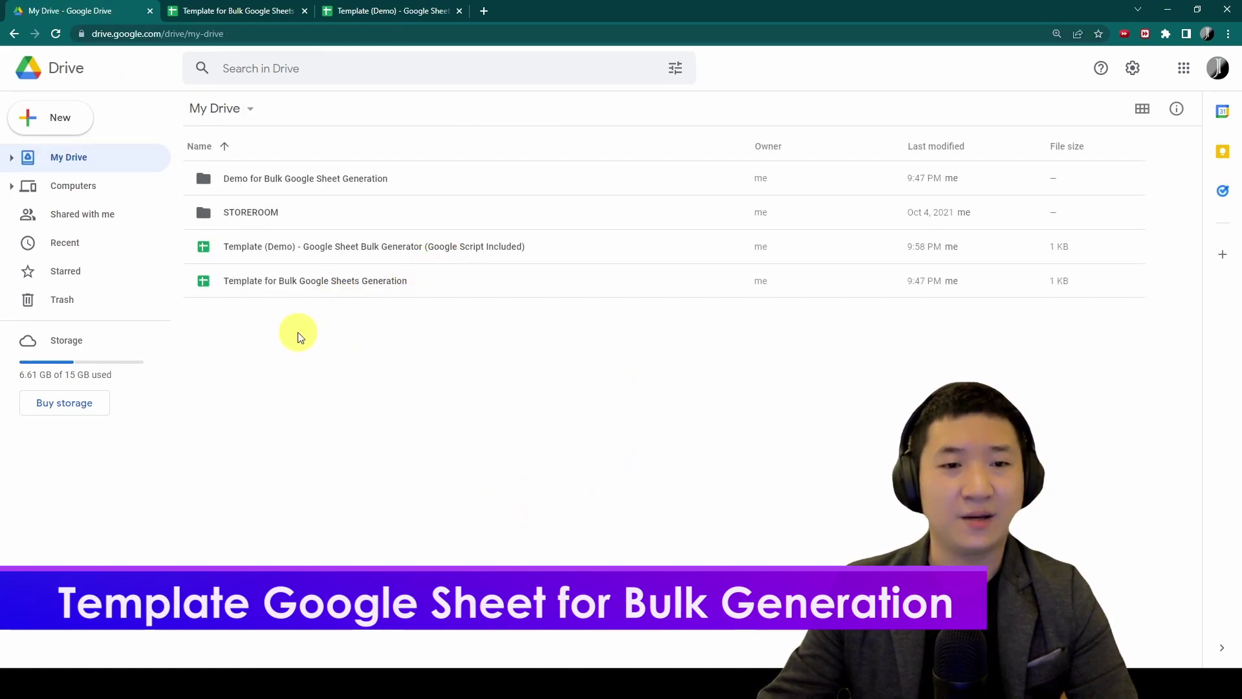
Open the Template for Bulk Google Sheets Generation file and inspect its B1–B4 value cells
{"action": "left_click", "coordinate": [326, 289]}
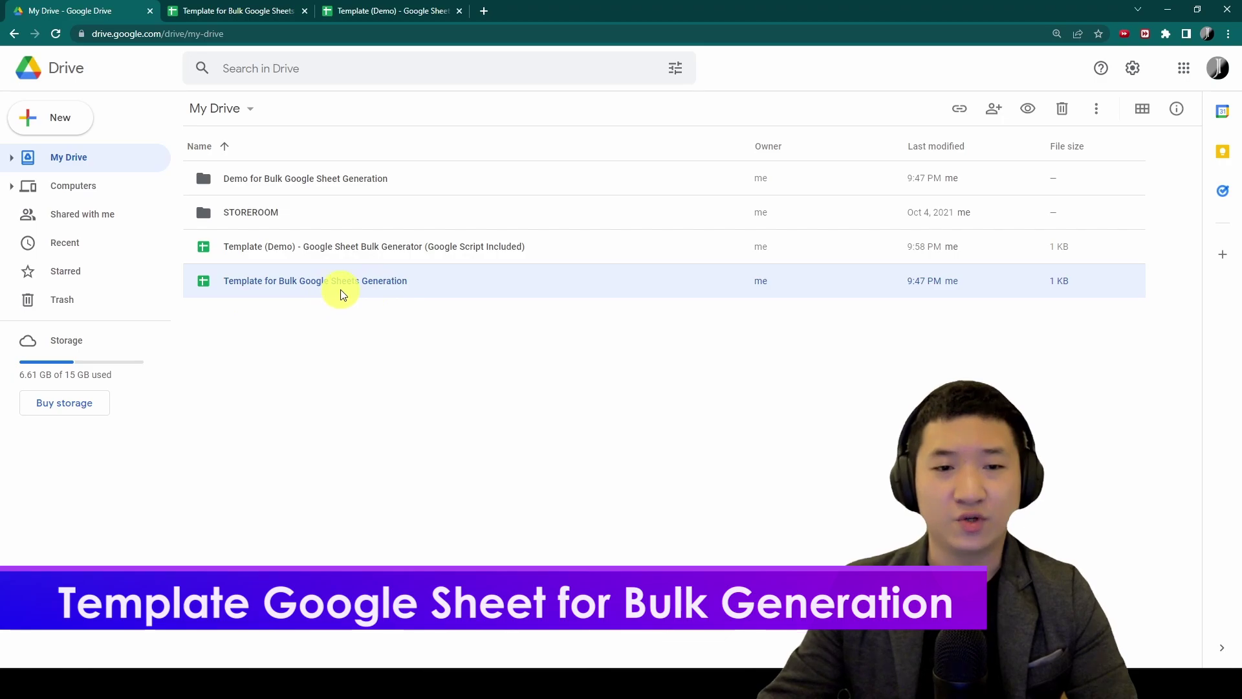
{"action": "left_click", "coordinate": [203, 6]}
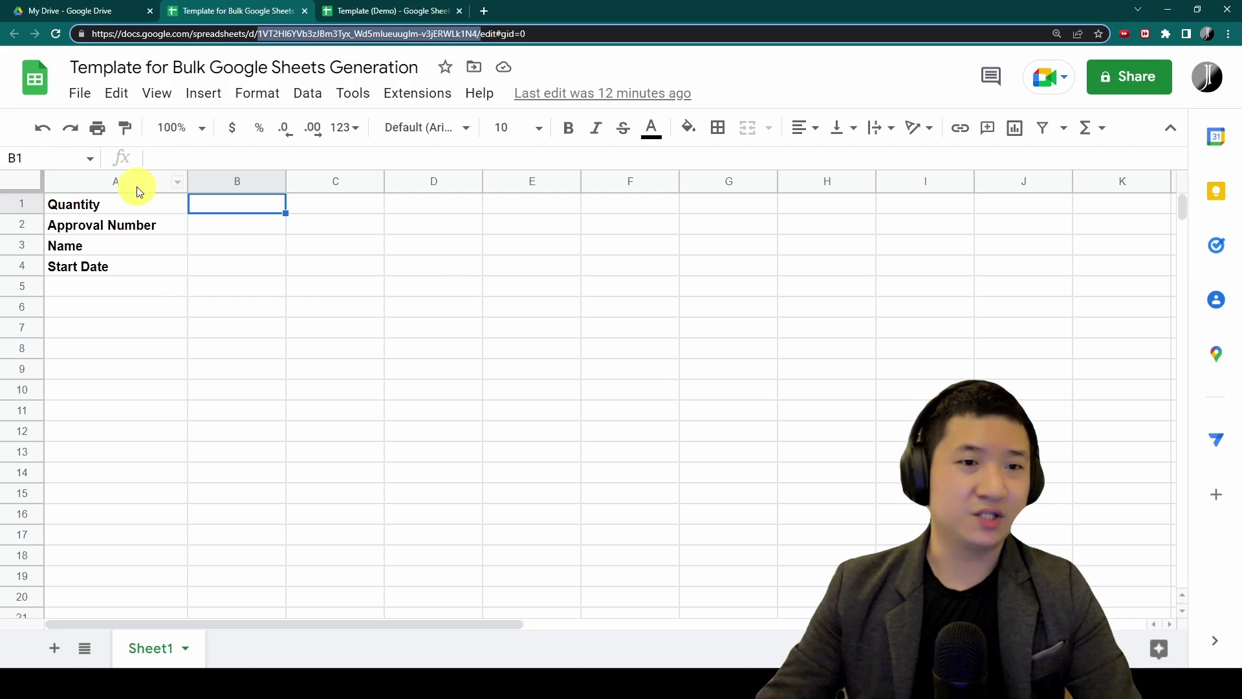
{"action": "left_click_drag", "start_coordinate": [130, 184], "coordinate": [234, 275]}
{"action": "left_click", "coordinate": [228, 243]}
{"action": "left_click", "coordinate": [235, 210]}
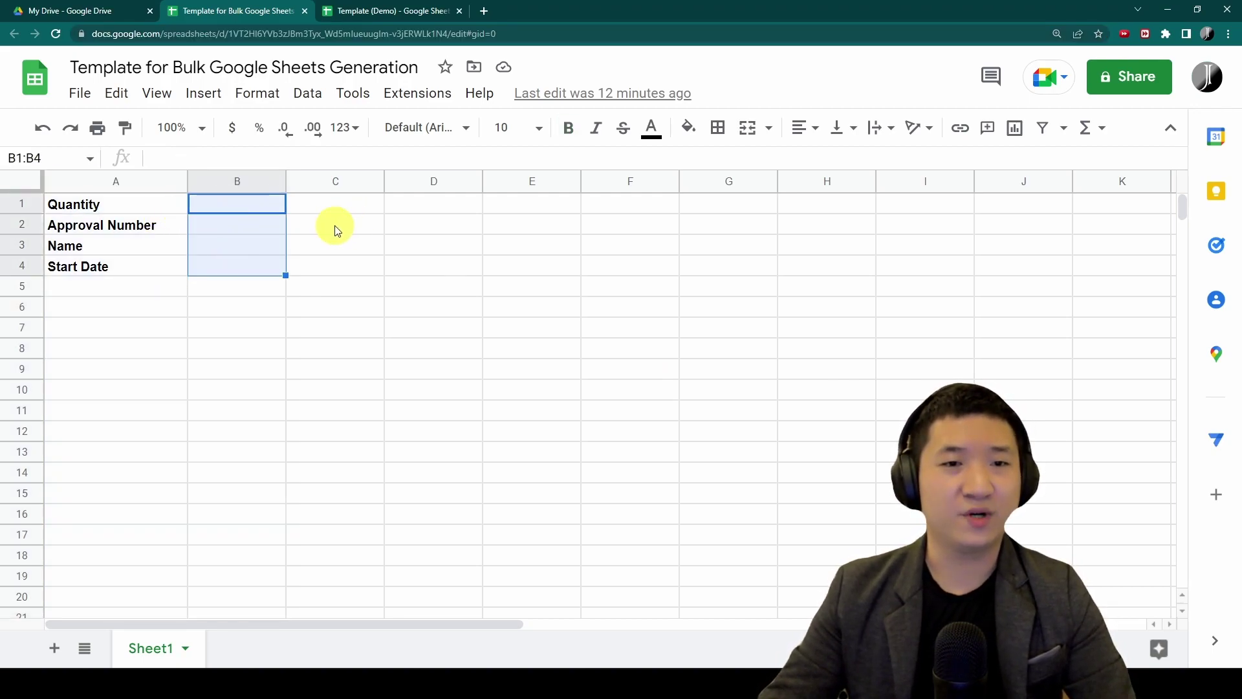
{"action": "left_click", "coordinate": [259, 203]}
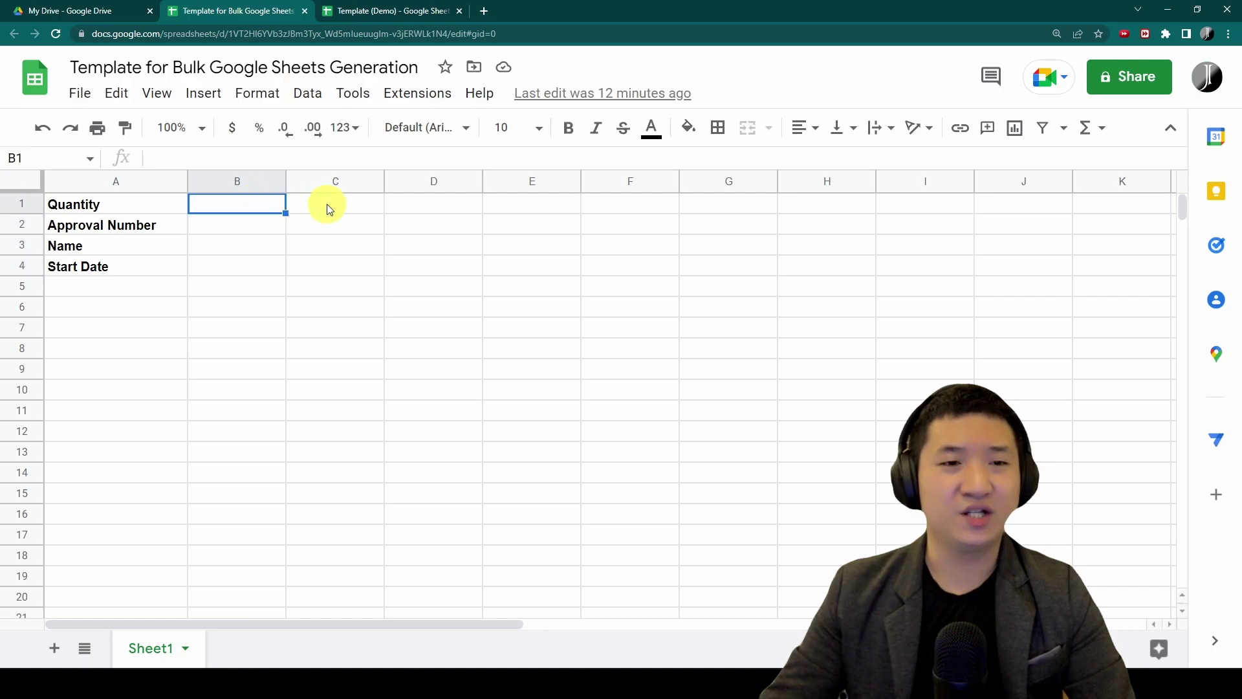
Check the Config template ID setting, then select and copy the template's spreadsheet ID from its address
{"action": "left_click", "coordinate": [373, 18]}
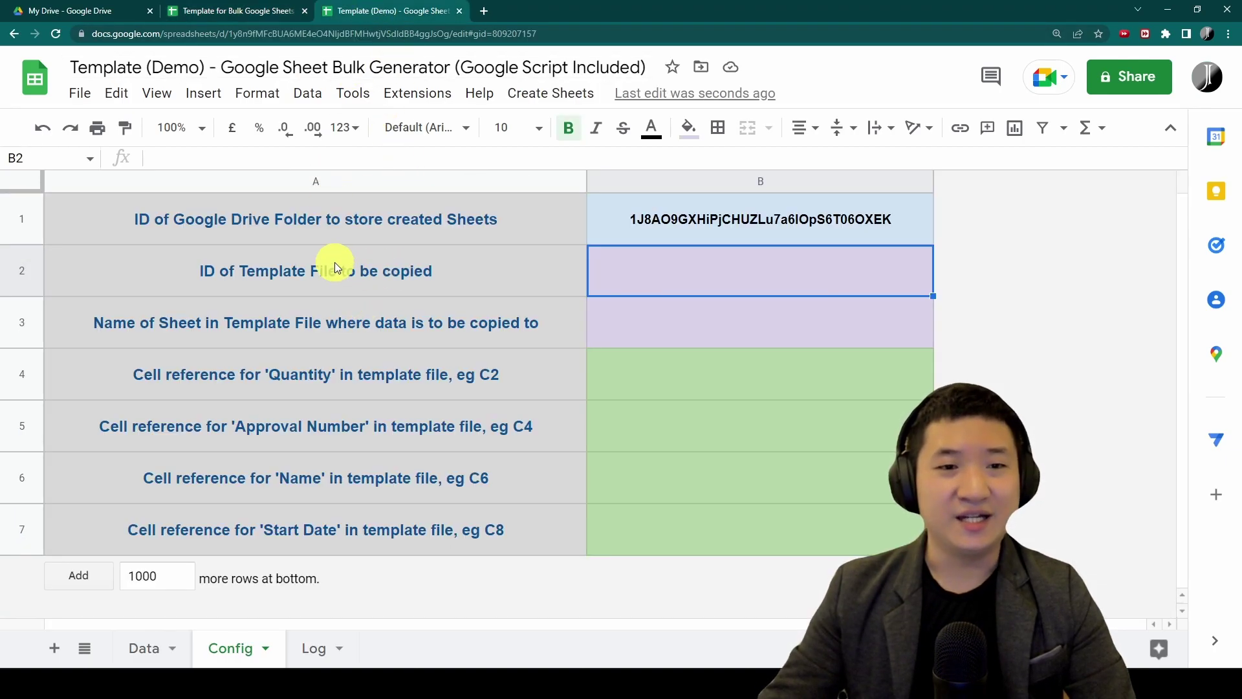
{"action": "left_click_drag", "start_coordinate": [335, 268], "coordinate": [623, 266]}
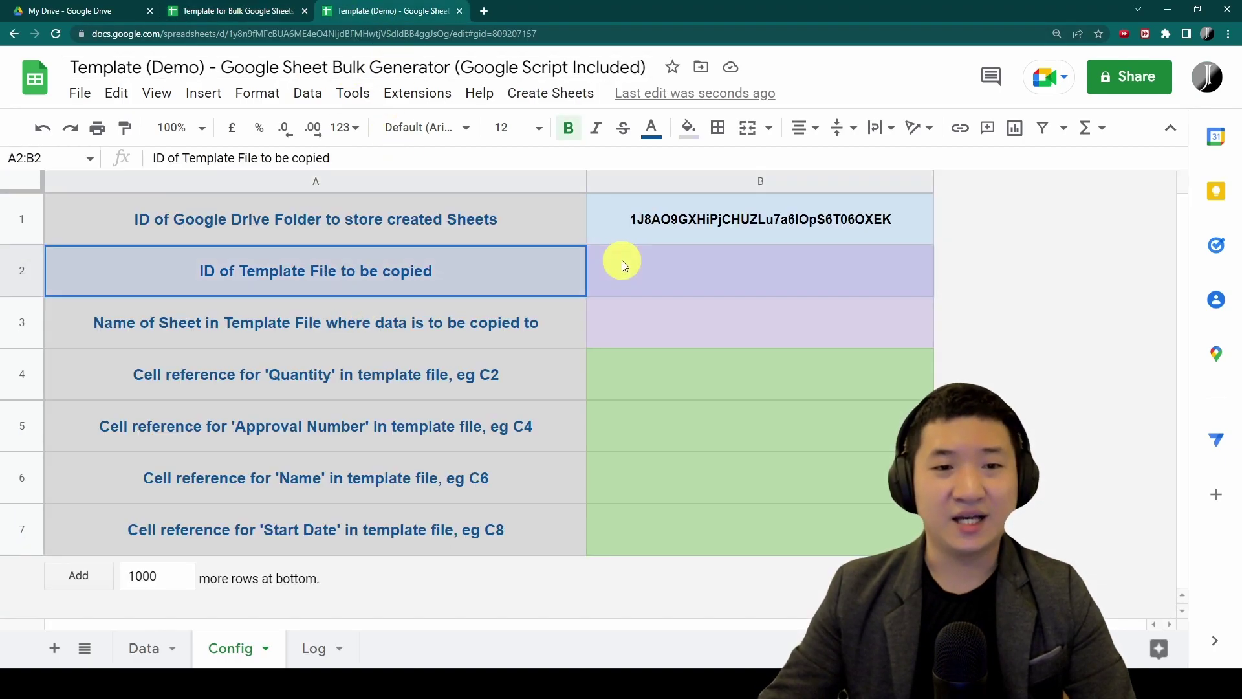
{"action": "left_click", "coordinate": [230, 11]}
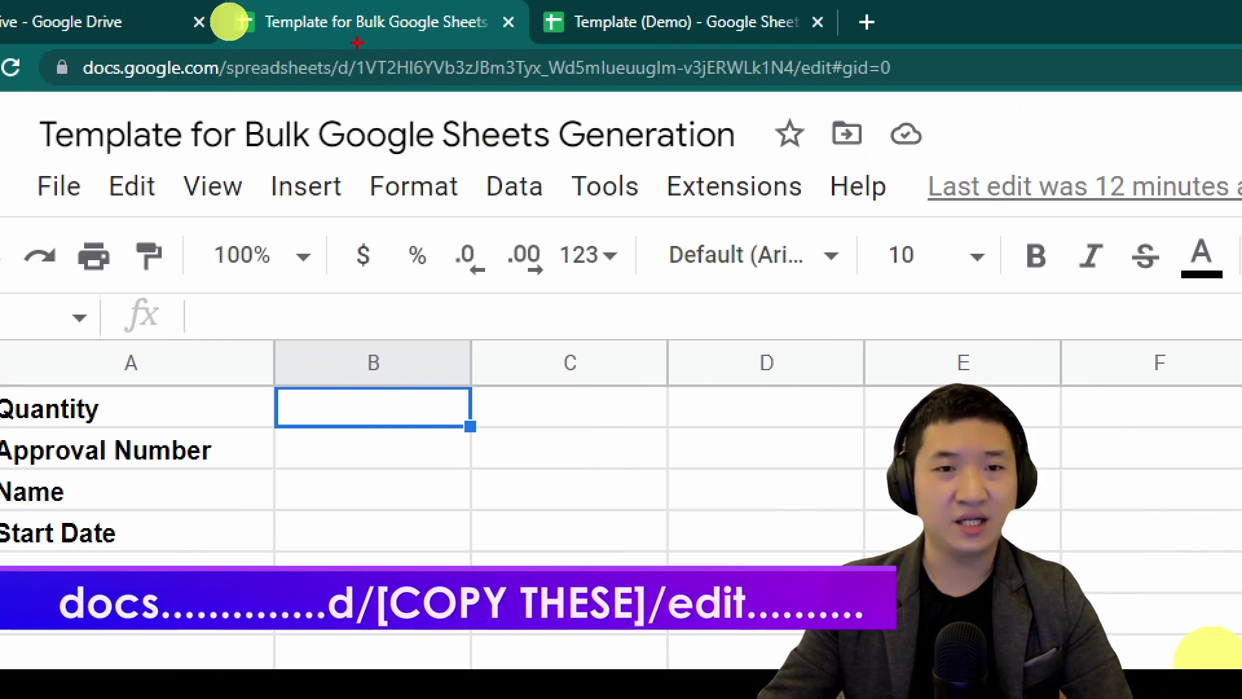
{"action": "left_click_drag", "start_coordinate": [357, 42], "coordinate": [354, 119]}
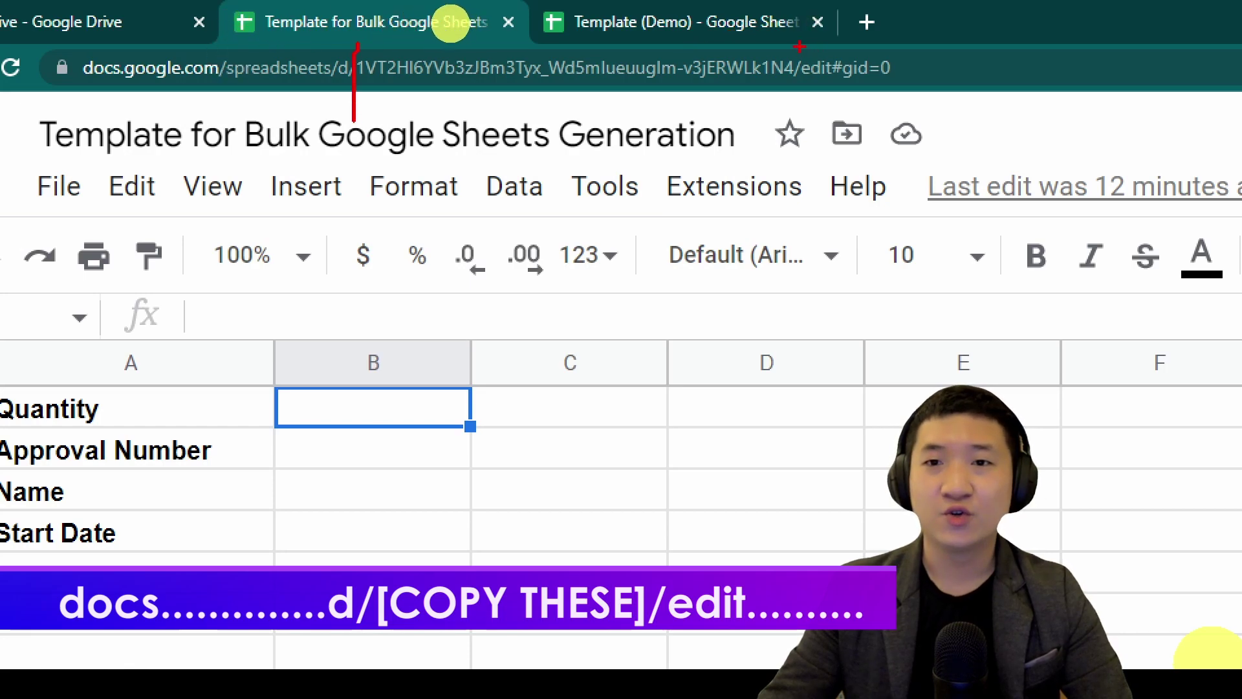
{"action": "mouse_move", "coordinate": [800, 43]}
{"action": "left_mouse_down"}
{"action": "mouse_move", "coordinate": [800, 84]}
{"action": "mouse_move", "coordinate": [592, 42]}
{"action": "mouse_move", "coordinate": [356, 45]}
{"action": "mouse_move", "coordinate": [349, 135]}
{"action": "mouse_move", "coordinate": [799, 91]}
{"action": "left_mouse_up"}
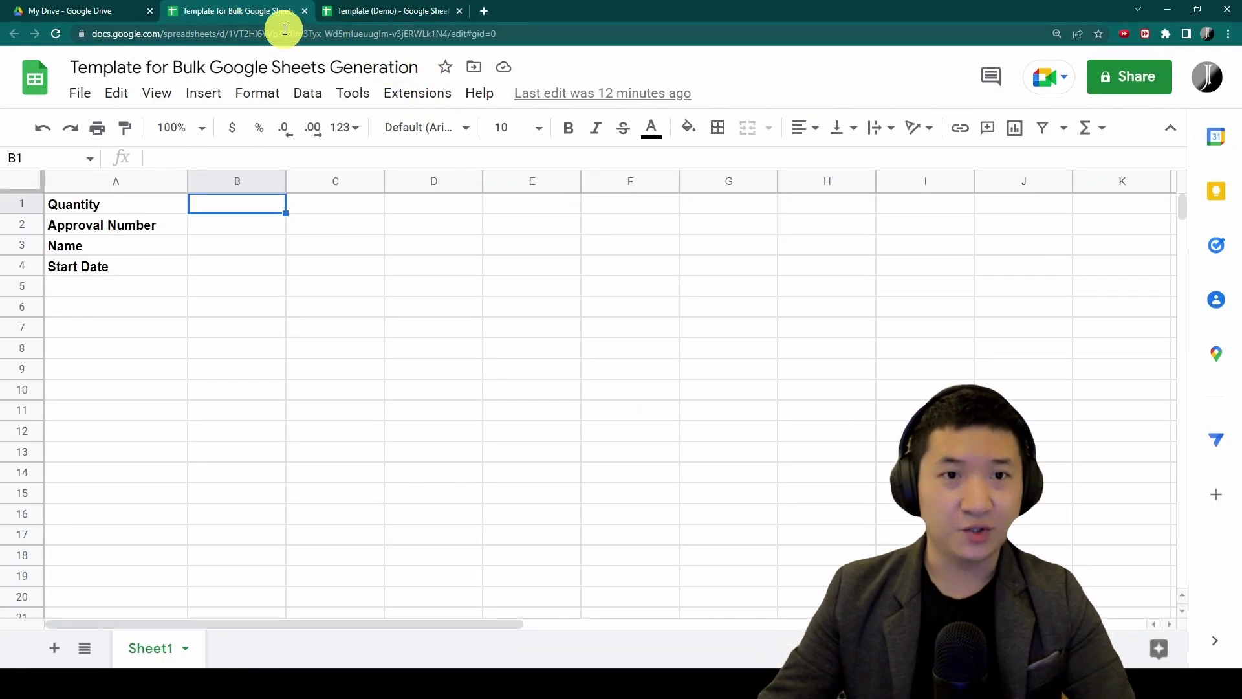
{"action": "left_click", "coordinate": [469, 67]}
{"action": "left_click", "coordinate": [285, 34]}
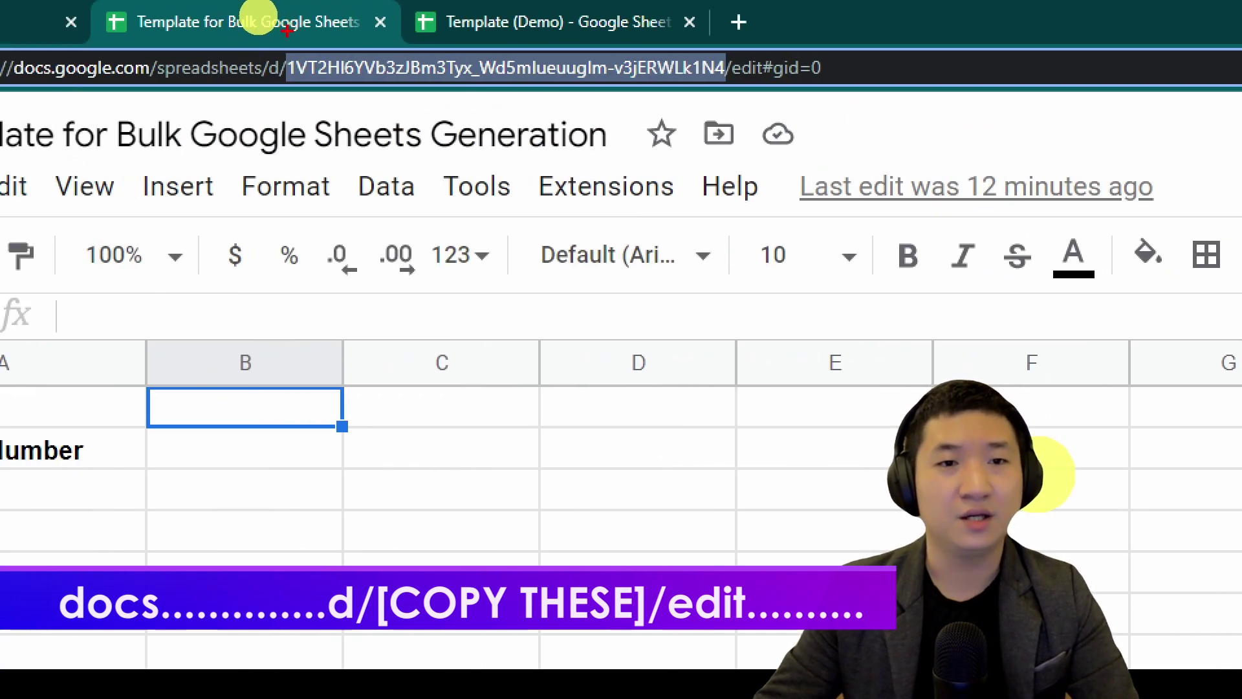
{"action": "left_click_drag", "start_coordinate": [287, 31], "coordinate": [284, 93]}
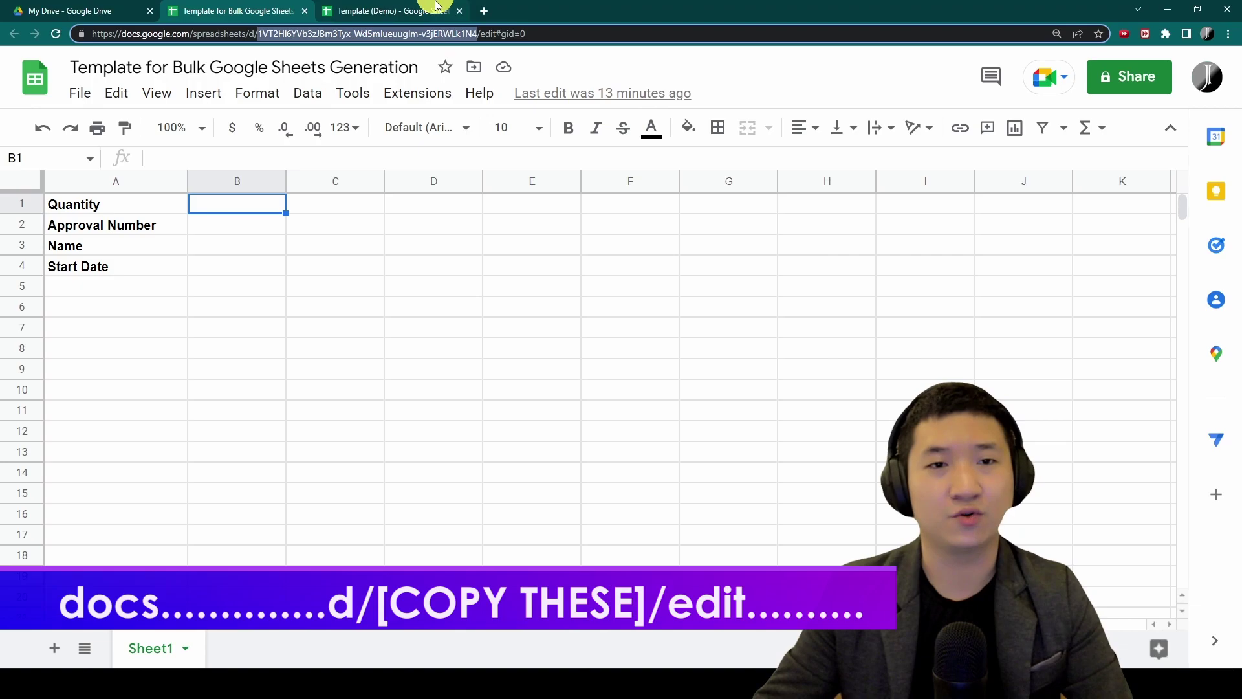
Paste the template file ID into Config cell B2
{"action": "left_click", "coordinate": [510, 22]}
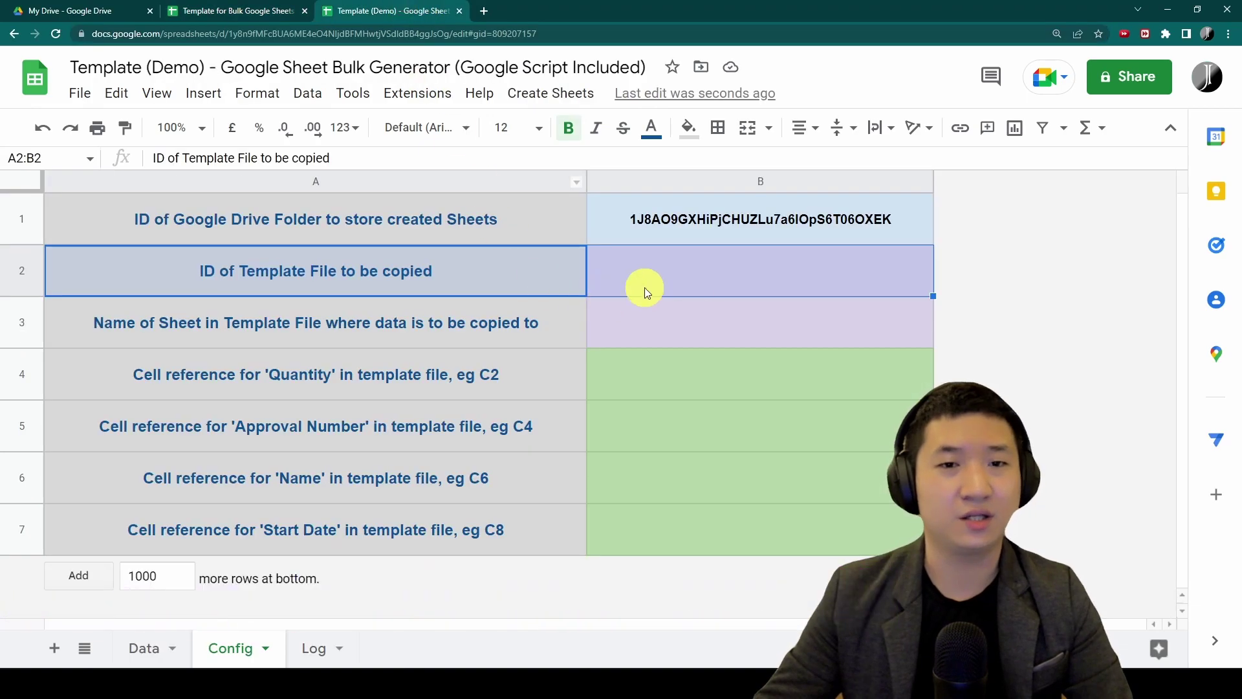
{"action": "left_click", "coordinate": [749, 271]}
{"action": "double_click", "coordinate": [749, 272]}
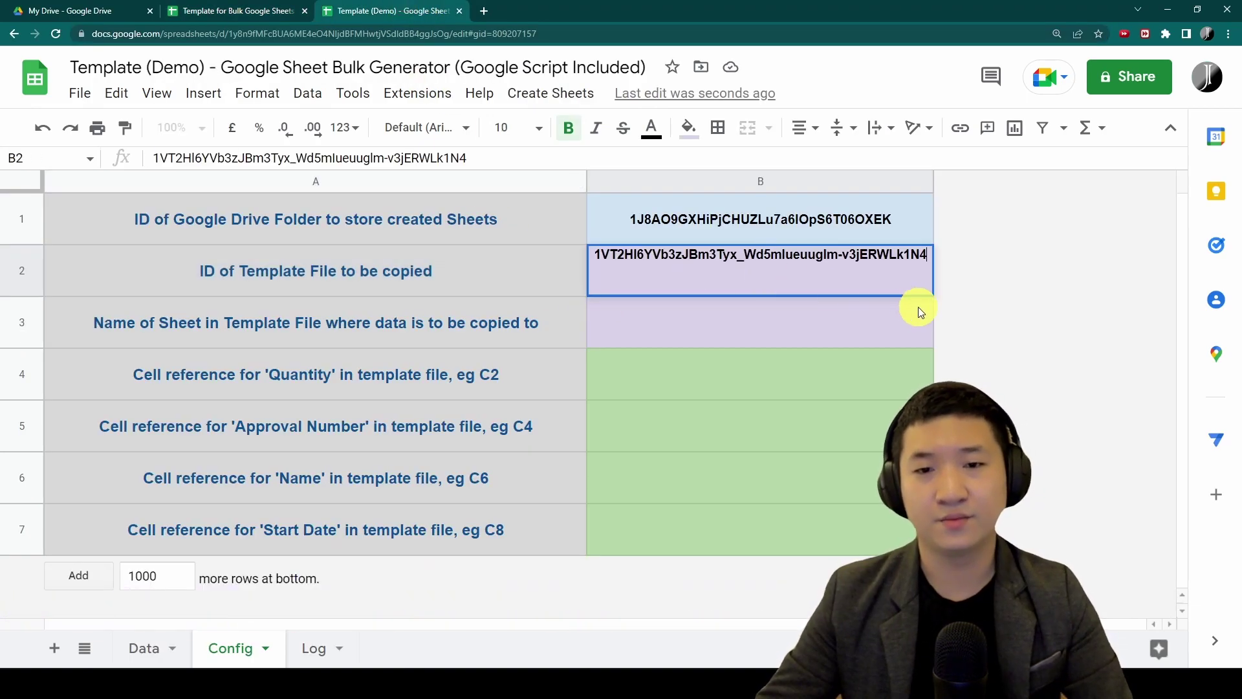
{"action": "left_click", "coordinate": [918, 308]}
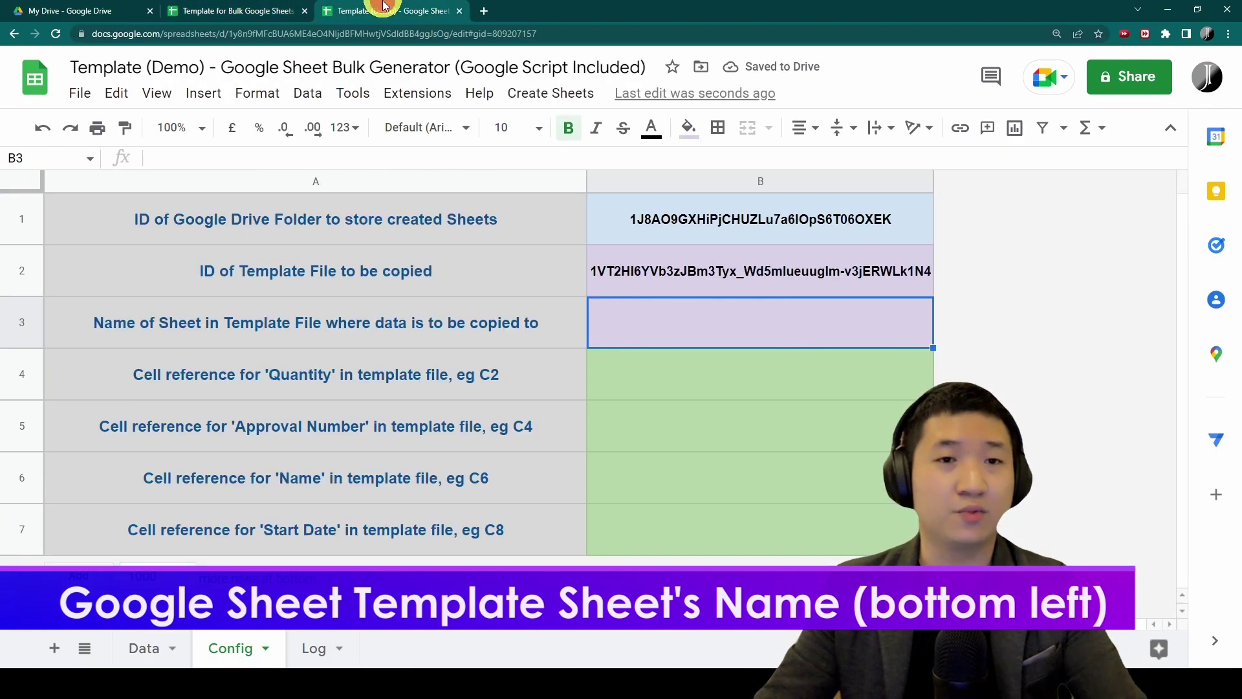
Enter the sheet name Sheet1 in Config cell B3
{"action": "left_click", "coordinate": [388, 11]}
{"action": "type", "text": "Sheet1"}
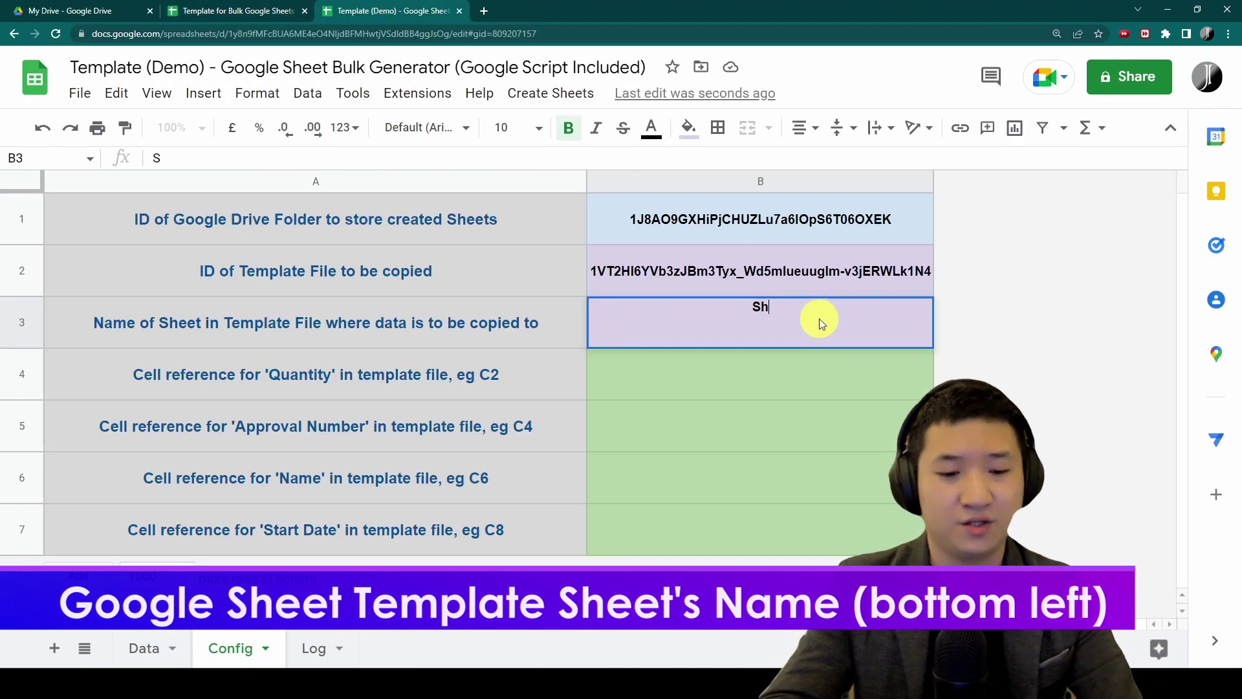
{"action": "key", "text": "Return"}
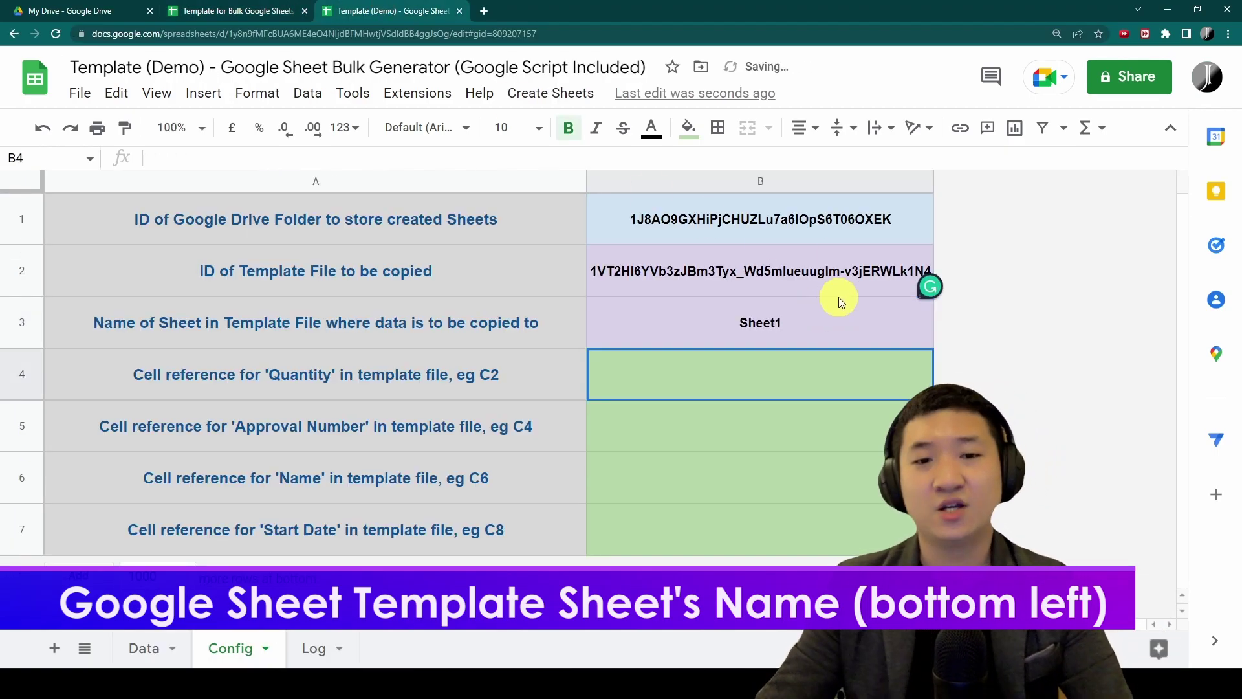
Select the Quantity through Start Date columns A–D on the Data sheet, then revisit Config
{"action": "left_click", "coordinate": [150, 646]}
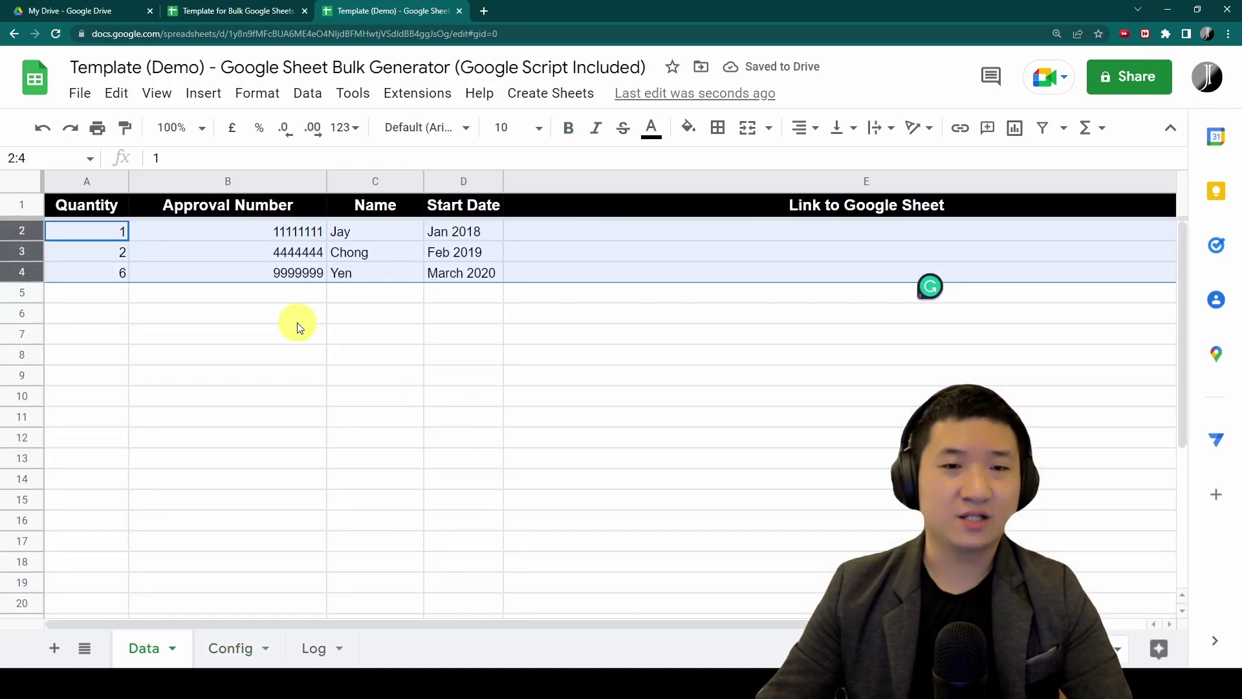
{"action": "left_click", "coordinate": [208, 254]}
{"action": "left_click", "coordinate": [86, 180]}
{"action": "left_click_drag", "start_coordinate": [156, 180], "coordinate": [452, 178]}
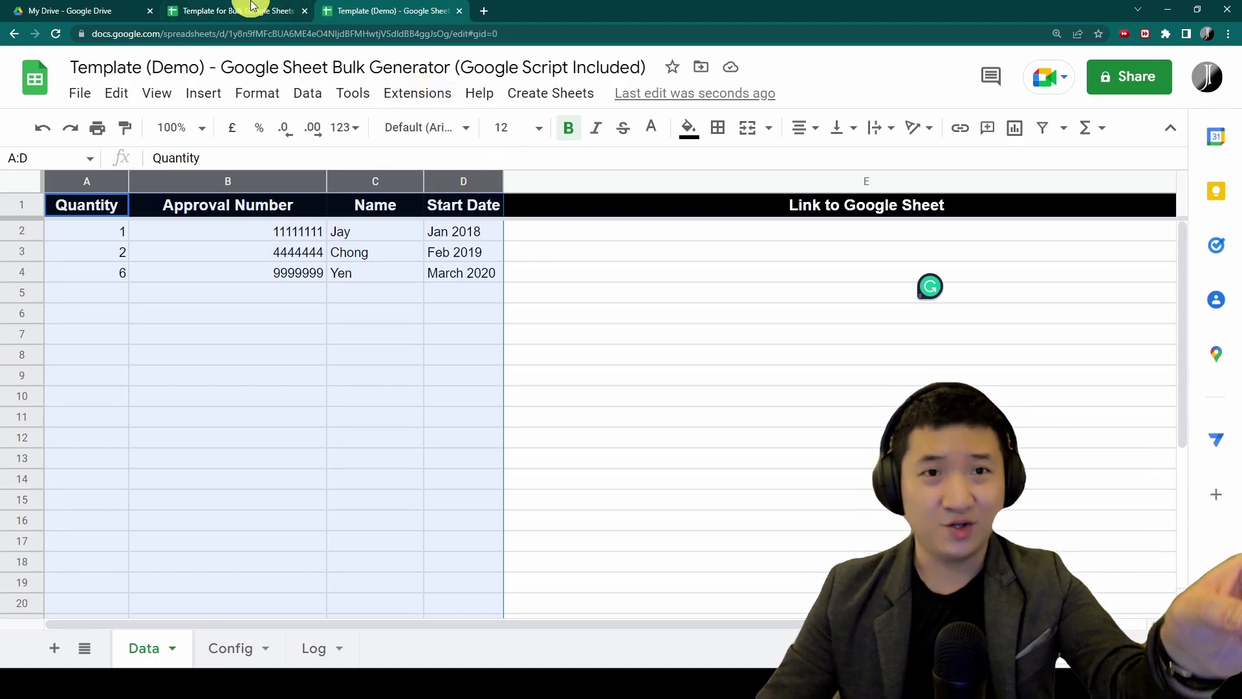
{"action": "key", "text": "ctrl+shift+Tab"}
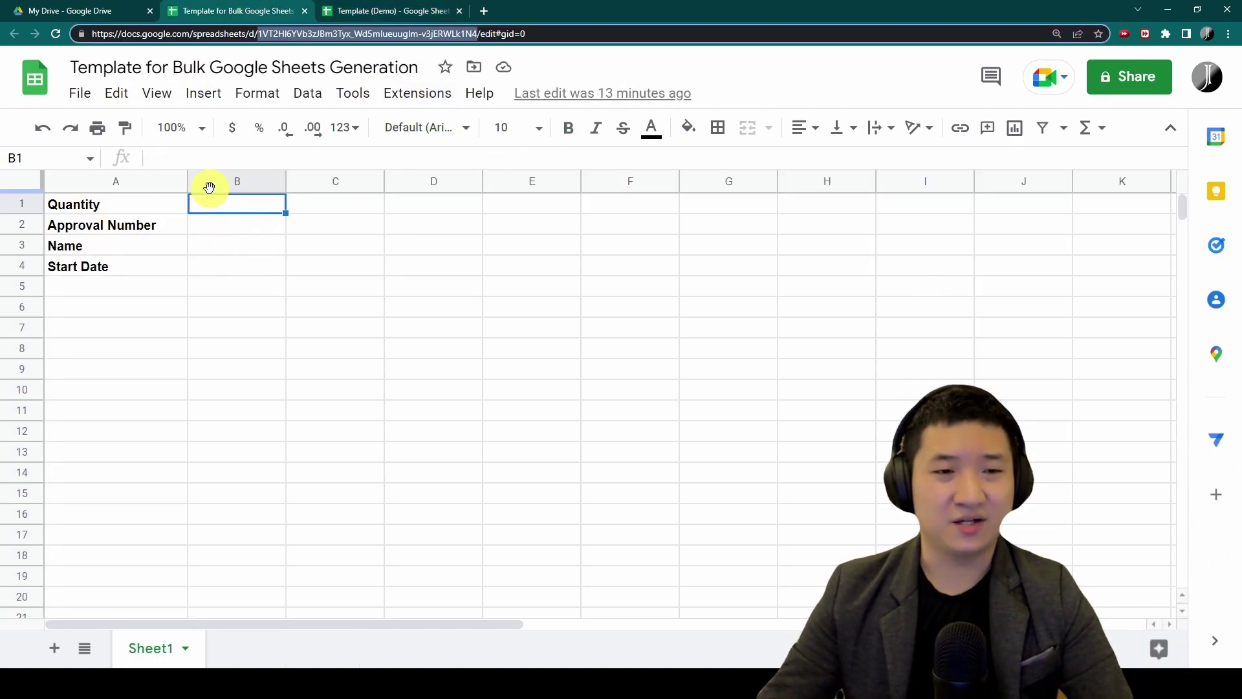
{"action": "left_click", "coordinate": [401, 10]}
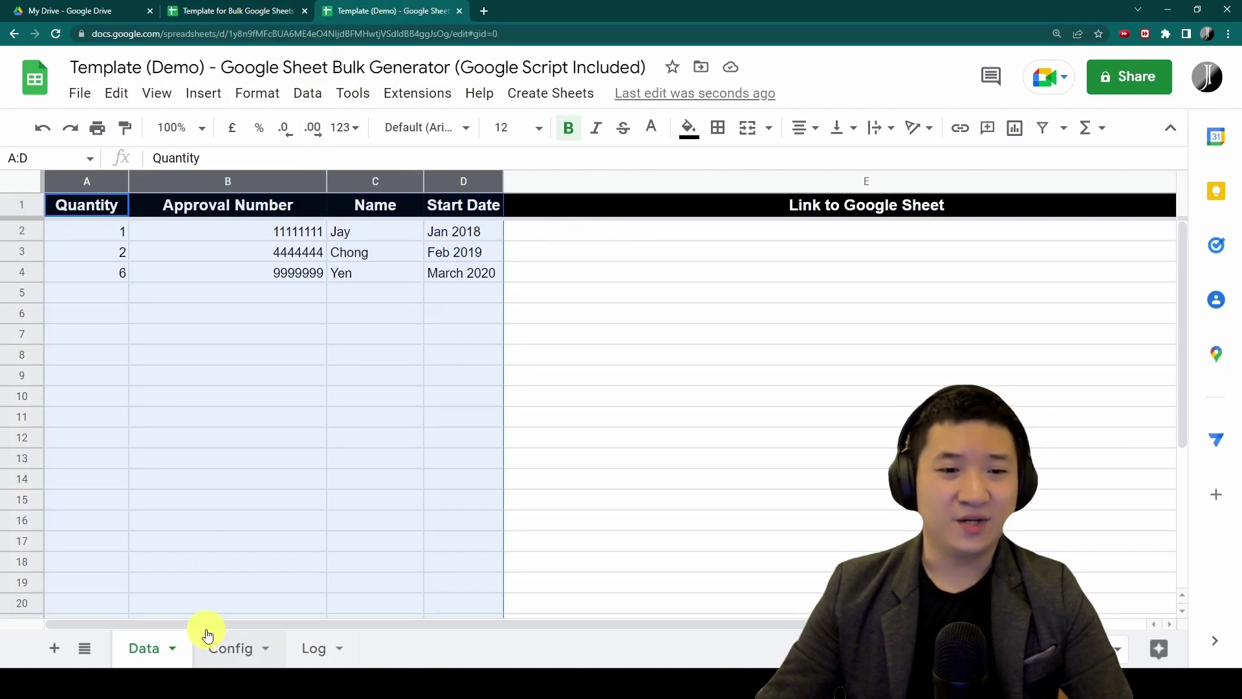
{"action": "left_click", "coordinate": [240, 645]}
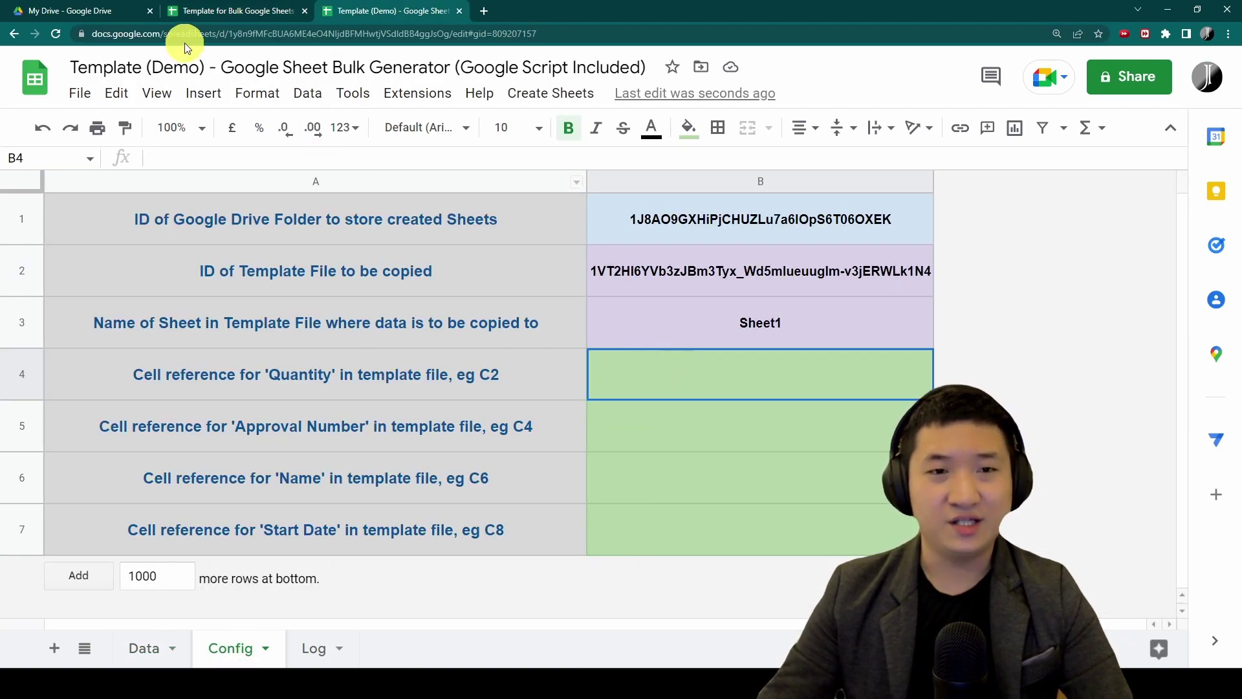
Review the template's Quantity, Approval Number, Name and Start Date labels beside empty cells B1–B4
{"action": "left_click", "coordinate": [235, 11]}
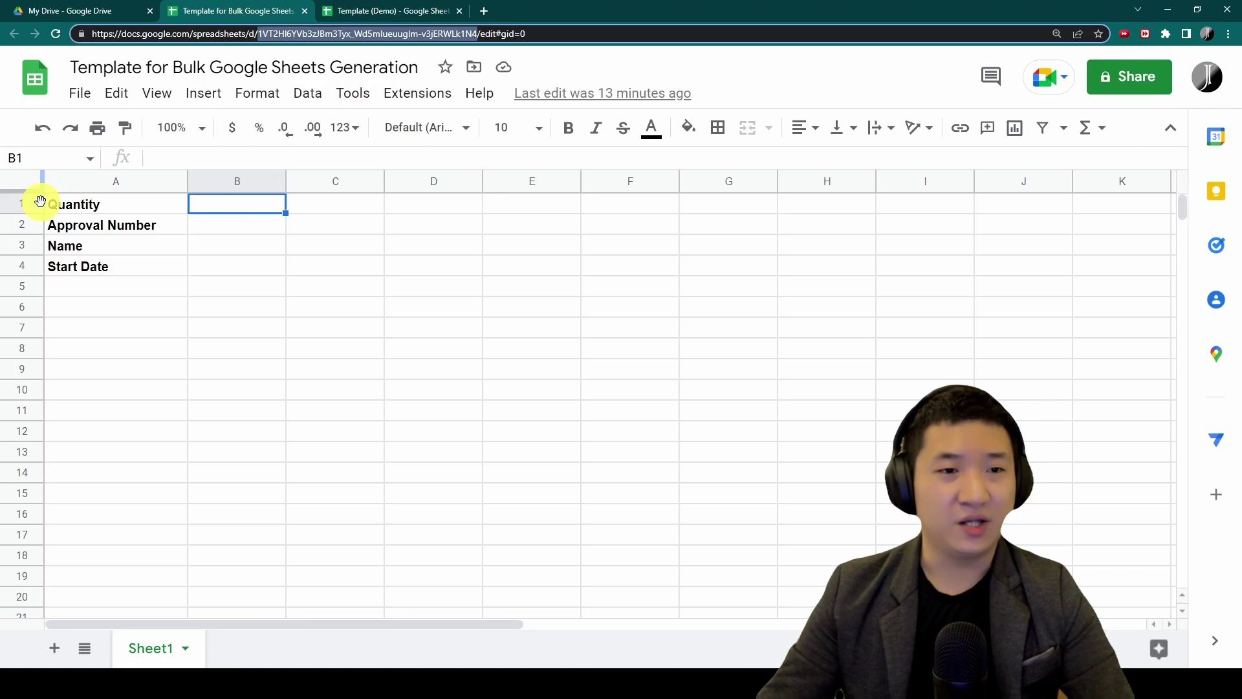
{"action": "left_click", "coordinate": [235, 220]}
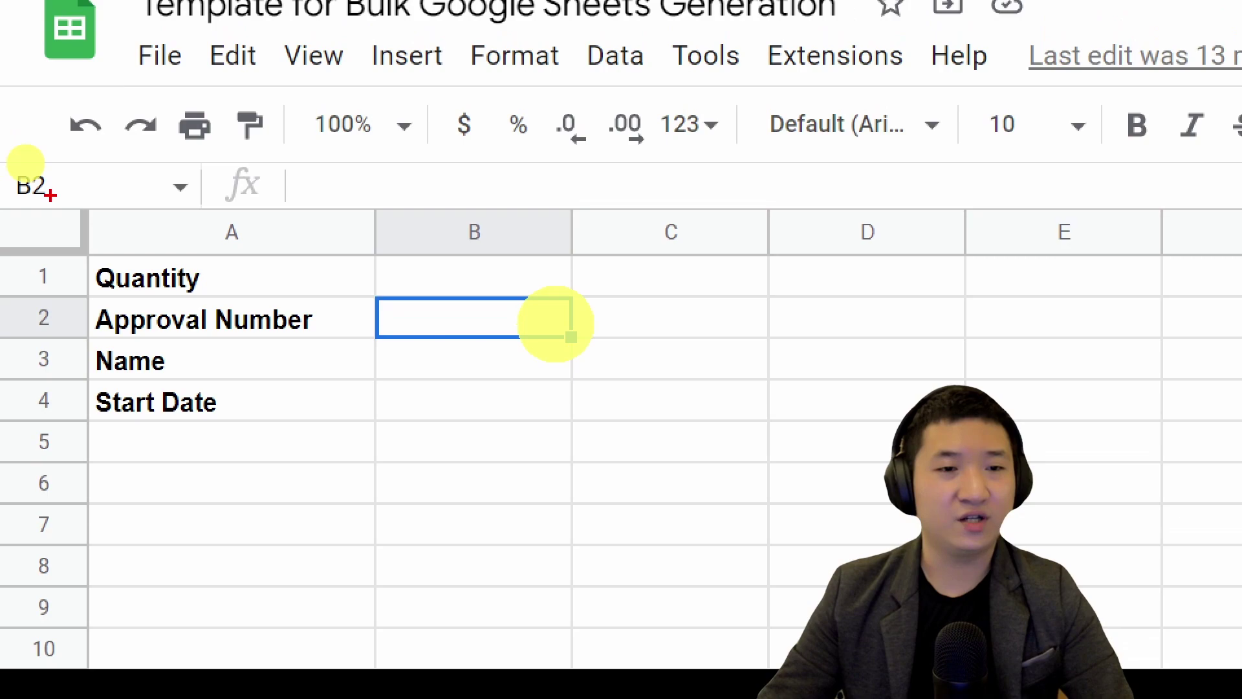
{"action": "mouse_move", "coordinate": [14, 156]}
{"action": "left_mouse_down"}
{"action": "mouse_move", "coordinate": [651, 169]}
{"action": "mouse_move", "coordinate": [568, 469]}
{"action": "mouse_move", "coordinate": [1, 253]}
{"action": "left_mouse_up"}
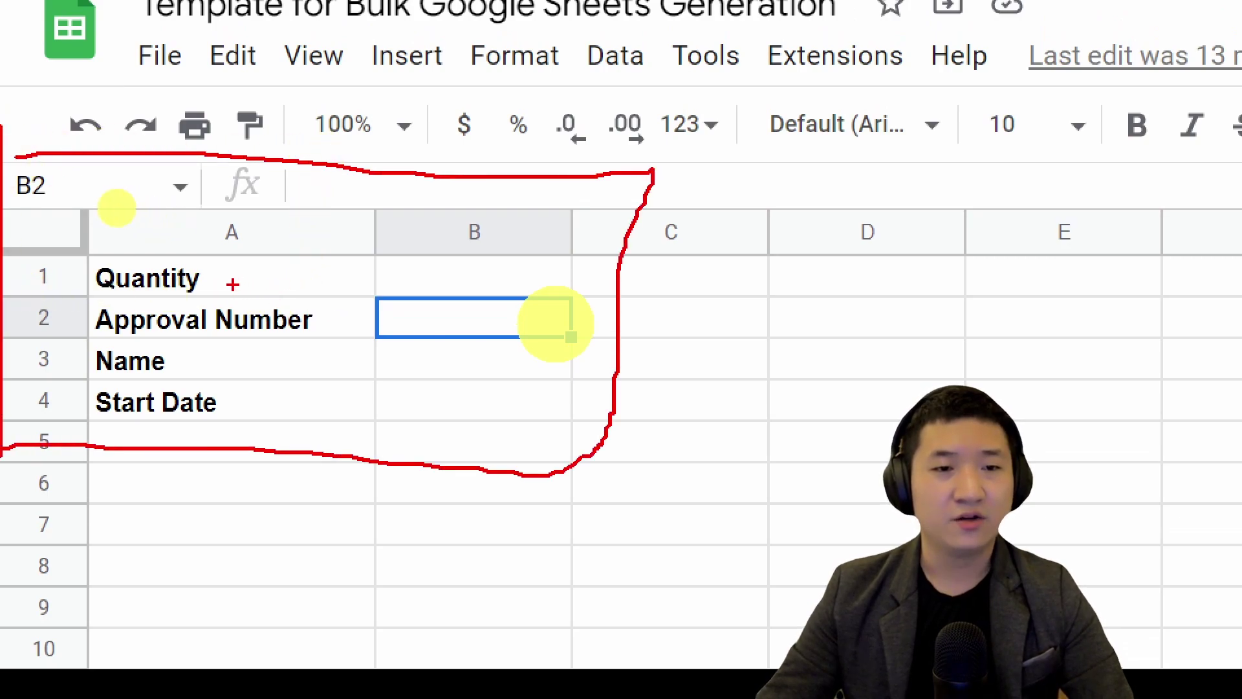
{"action": "mouse_move", "coordinate": [466, 256]}
{"action": "left_mouse_down"}
{"action": "mouse_move", "coordinate": [544, 292]}
{"action": "mouse_move", "coordinate": [451, 274]}
{"action": "mouse_move", "coordinate": [537, 343]}
{"action": "left_mouse_up"}
{"action": "left_click_drag", "start_coordinate": [472, 327], "coordinate": [525, 312]}
{"action": "mouse_move", "coordinate": [13, 158]}
{"action": "left_mouse_down"}
{"action": "mouse_move", "coordinate": [7, 184]}
{"action": "mouse_move", "coordinate": [62, 137]}
{"action": "left_mouse_up"}
{"action": "left_click_drag", "start_coordinate": [446, 201], "coordinate": [476, 214]}
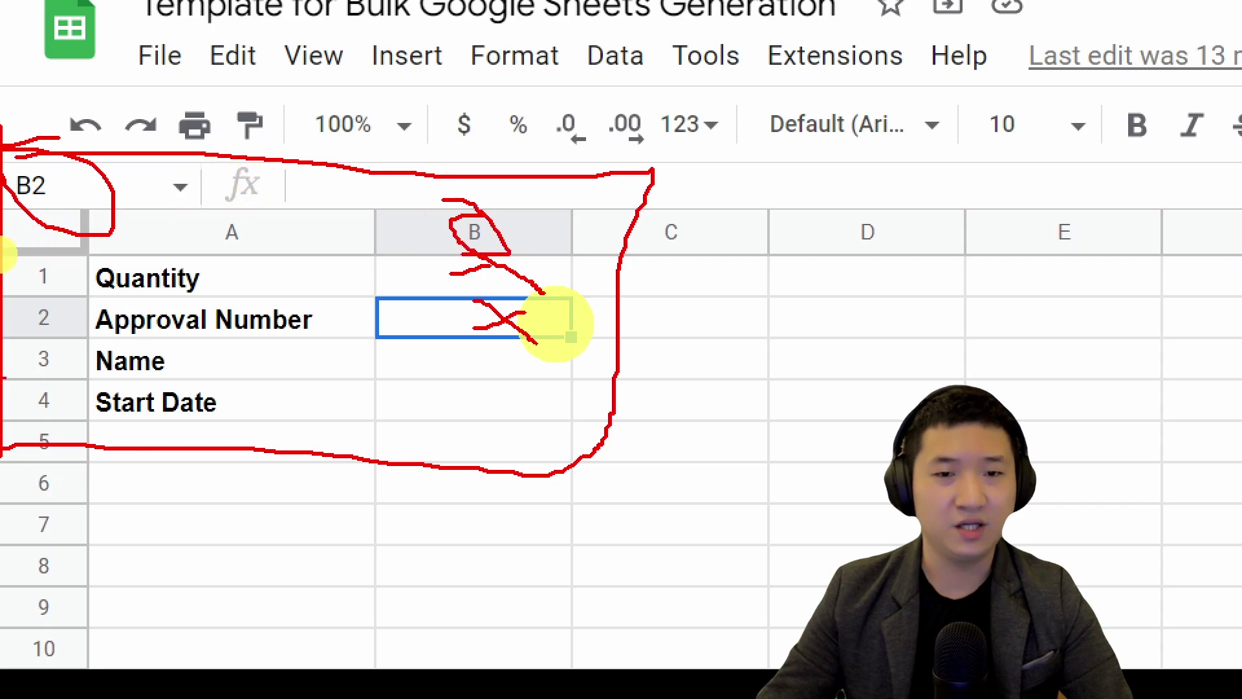
{"action": "mouse_move", "coordinate": [81, 294]}
{"action": "left_mouse_down"}
{"action": "mouse_move", "coordinate": [5, 304]}
{"action": "mouse_move", "coordinate": [89, 296]}
{"action": "left_mouse_up"}
{"action": "left_click_drag", "start_coordinate": [482, 352], "coordinate": [495, 382]}
{"action": "key", "text": "Escape"}
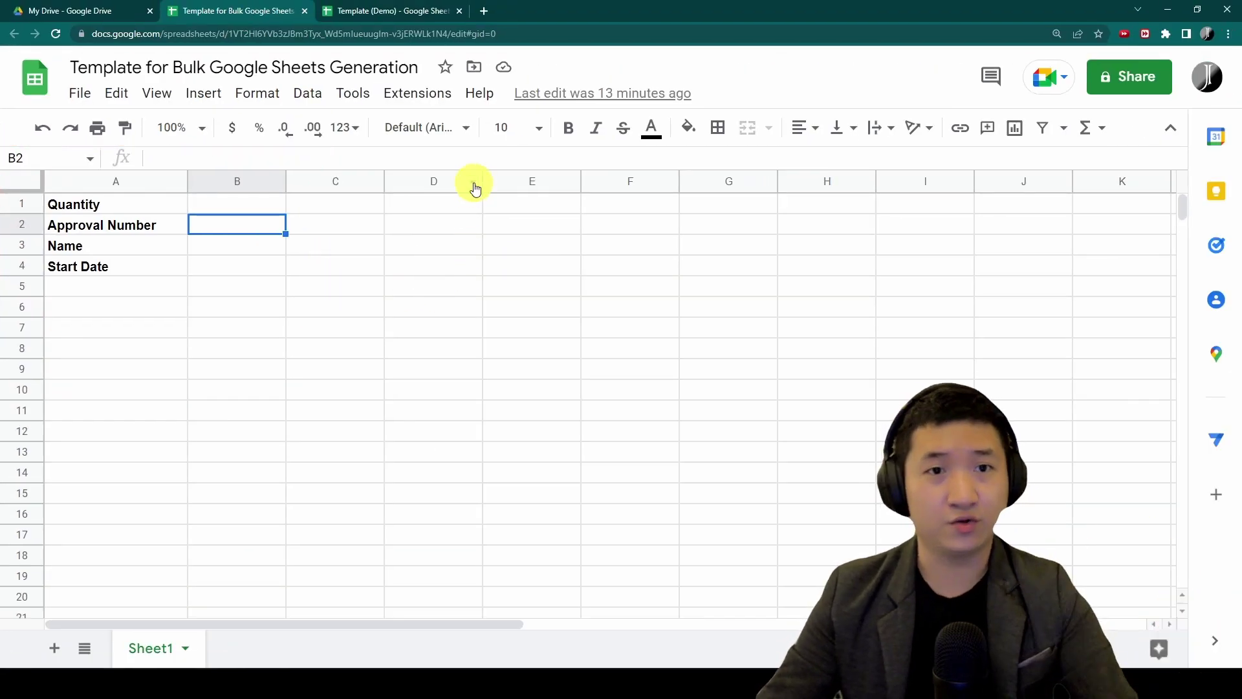
Enter the cell references B1, B2, B3 and B4 in Config cells B4 to B7
{"action": "left_click", "coordinate": [421, 6]}
{"action": "key", "text": "Caps_Lock"}
{"action": "type", "text": "B1"}
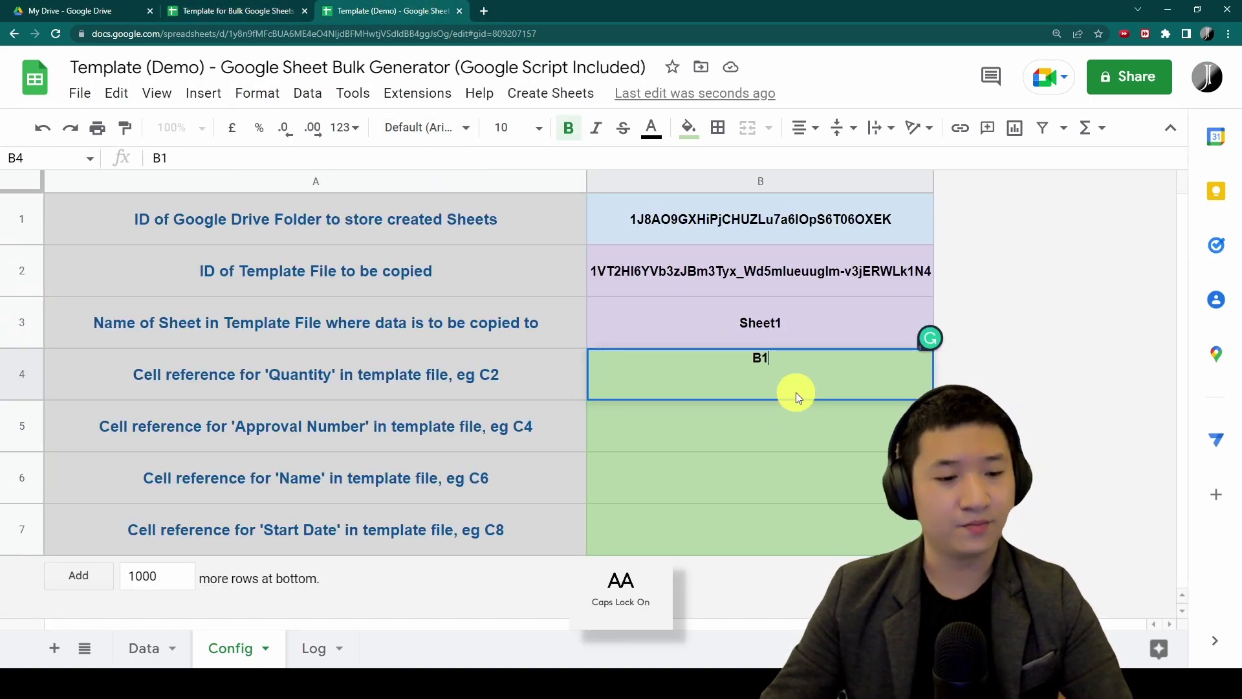
{"action": "key", "text": "Return"}
{"action": "type", "text": "B"}
{"action": "key", "text": "BackSpace"}
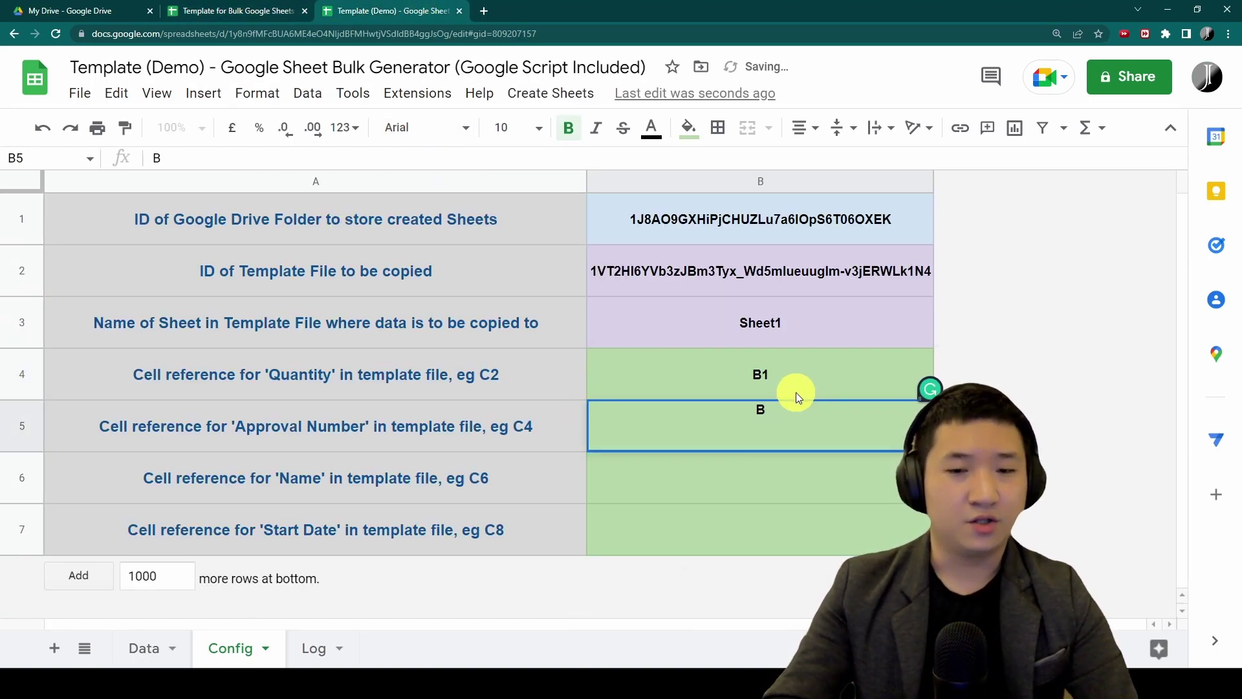
{"action": "type", "text": "2"}
{"action": "key", "text": "Return"}
{"action": "type", "text": "B3"}
{"action": "key", "text": "Return"}
{"action": "type", "text": "B4"}
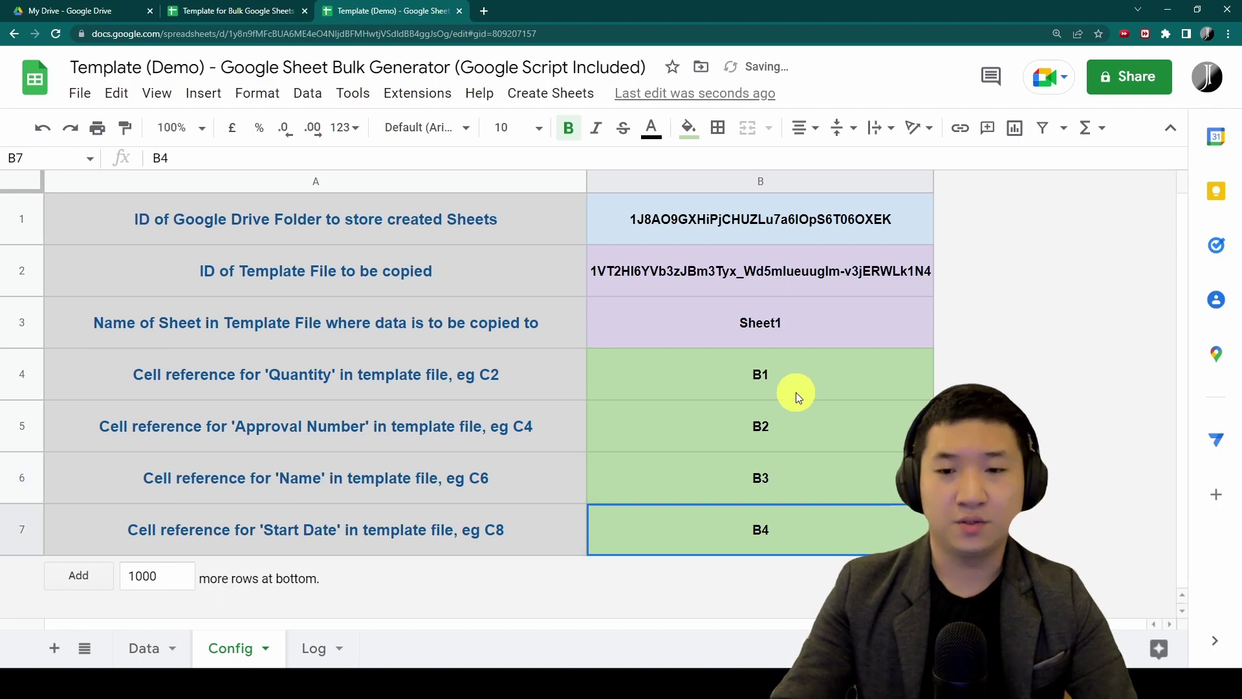
{"action": "key", "text": "Caps_Lock"}
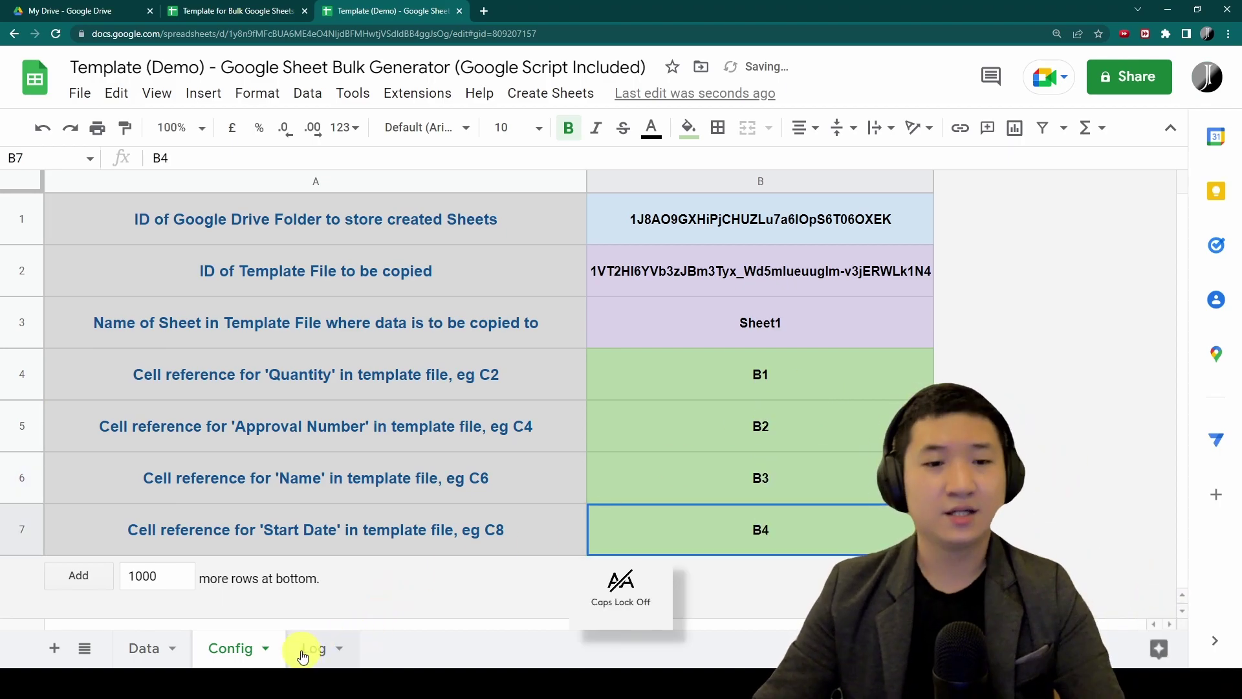
Check the Log sheet, then return to the Data sheet and select cell E2
{"action": "left_click", "coordinate": [305, 649]}
{"action": "left_click", "coordinate": [167, 230]}
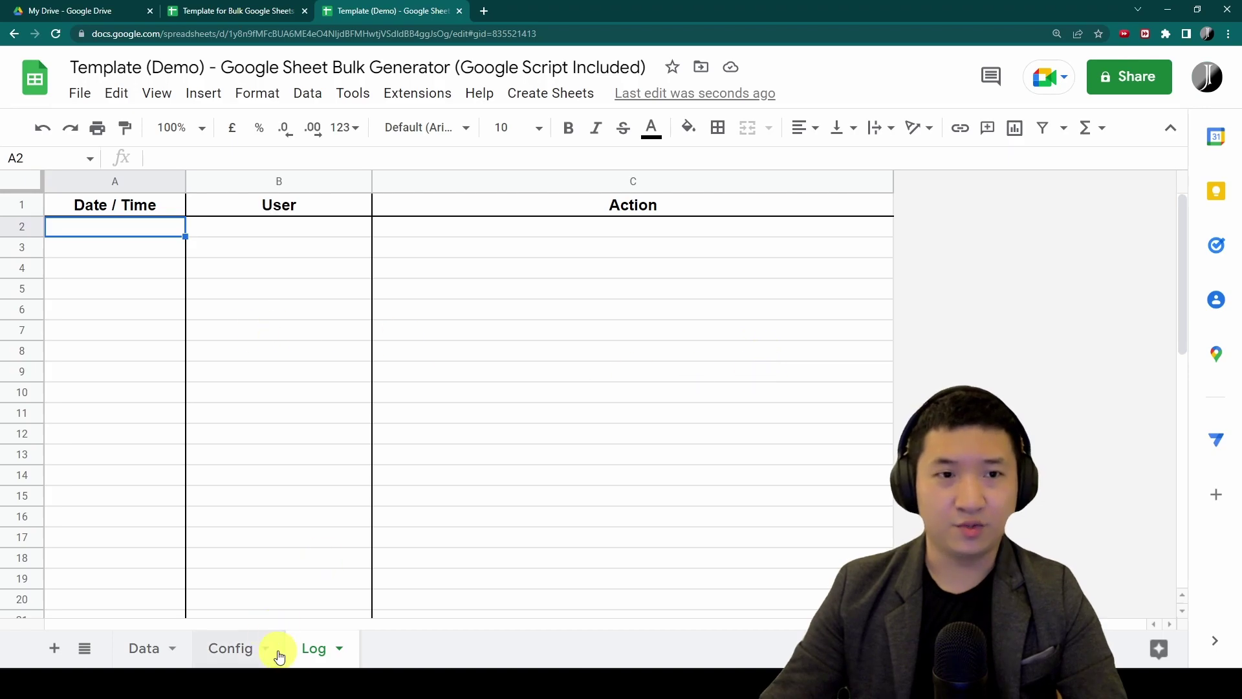
{"action": "left_click", "coordinate": [136, 647]}
{"action": "left_click", "coordinate": [442, 354]}
{"action": "left_click", "coordinate": [654, 235]}
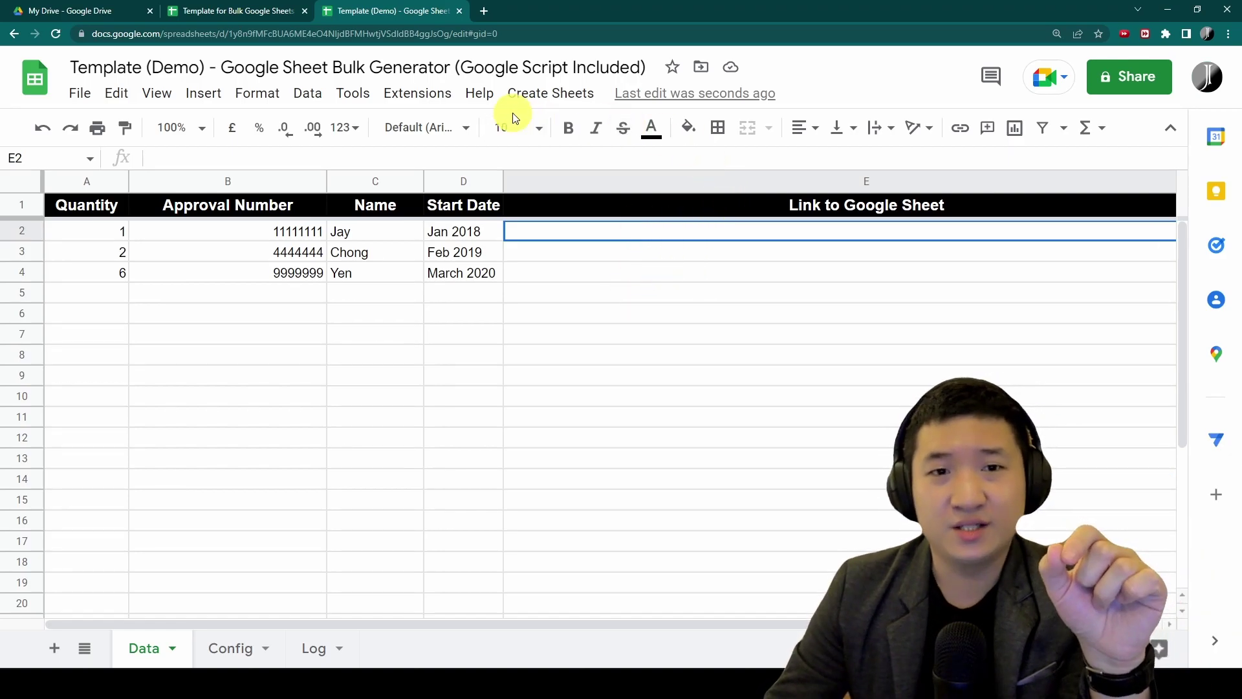
Close the Extensions menu and open the custom Create Sheets menu to show its command
{"action": "left_click", "coordinate": [414, 102]}
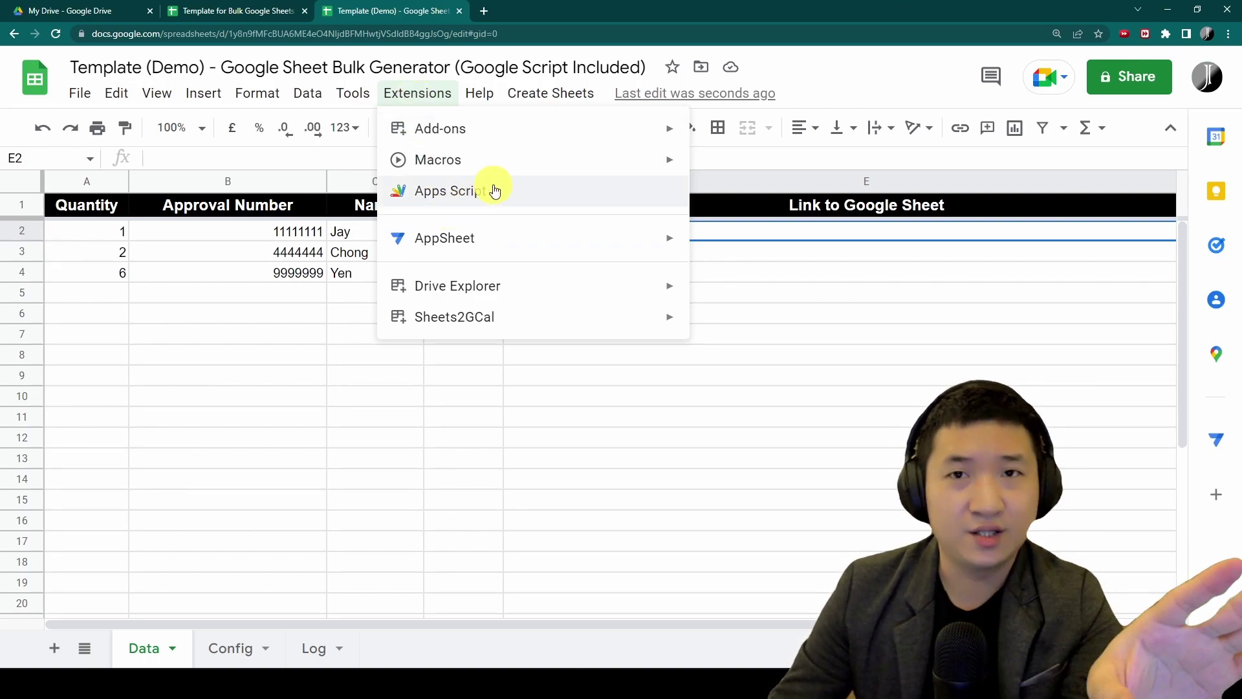
{"action": "left_click", "coordinate": [920, 87]}
{"action": "left_click", "coordinate": [582, 97]}
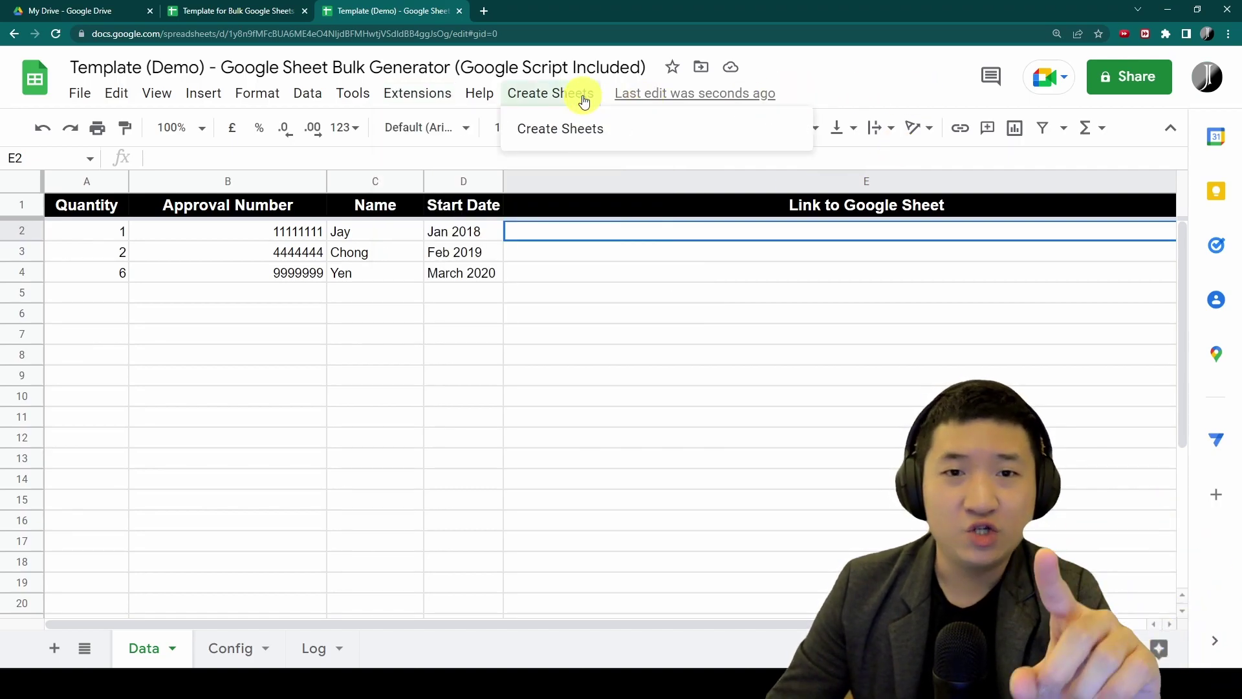
{"action": "mouse_move", "coordinate": [475, 107]}
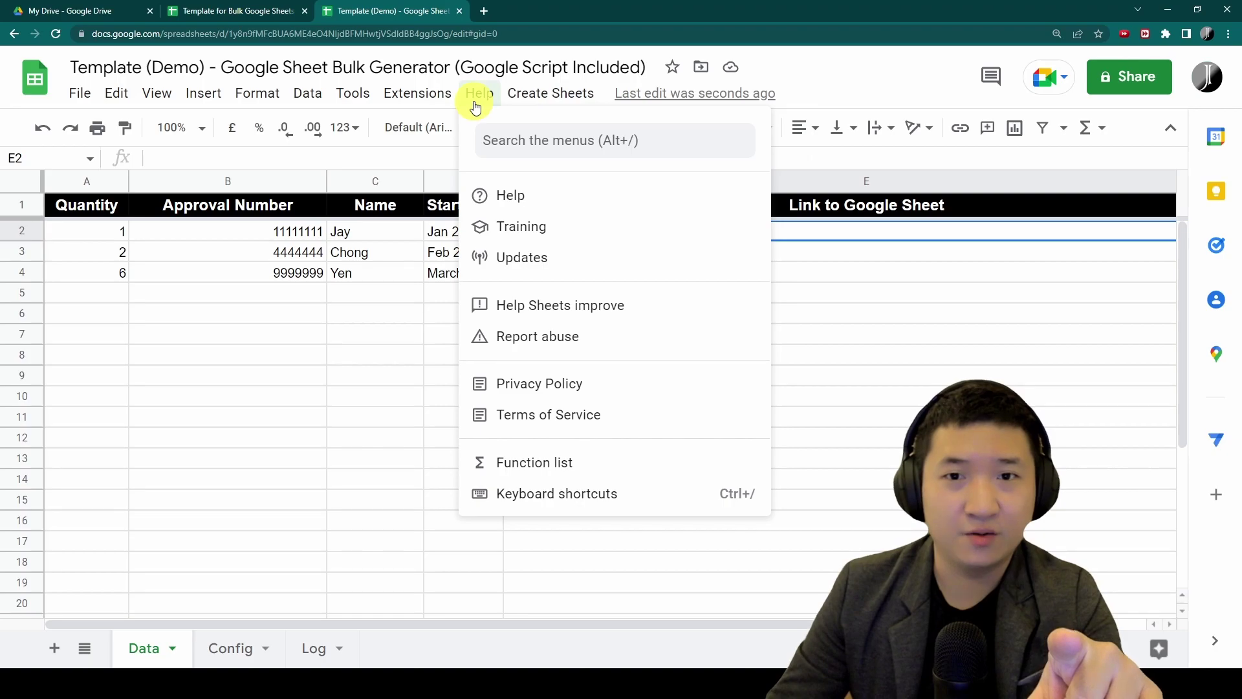
{"action": "mouse_move", "coordinate": [553, 95]}
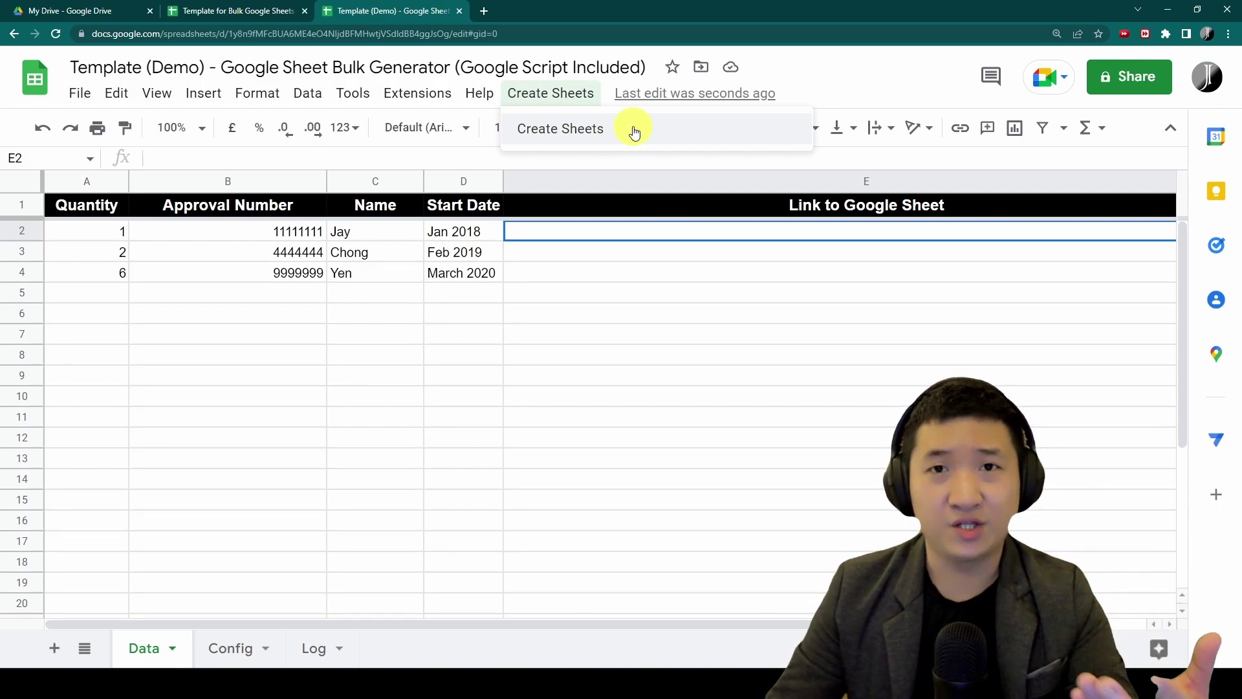
Run Create Sheets and proceed past the unverified-app warning to Bulk create Sheets (unsafe)
{"action": "left_click", "coordinate": [634, 130]}
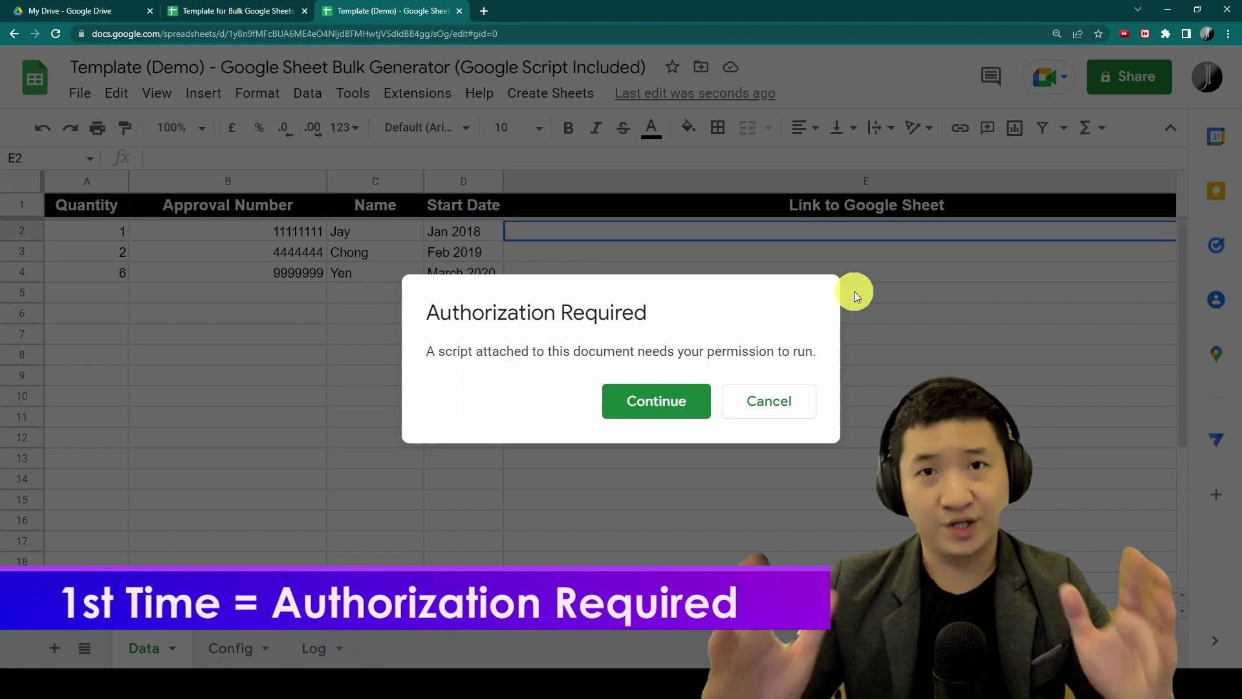
{"action": "left_click", "coordinate": [656, 404]}
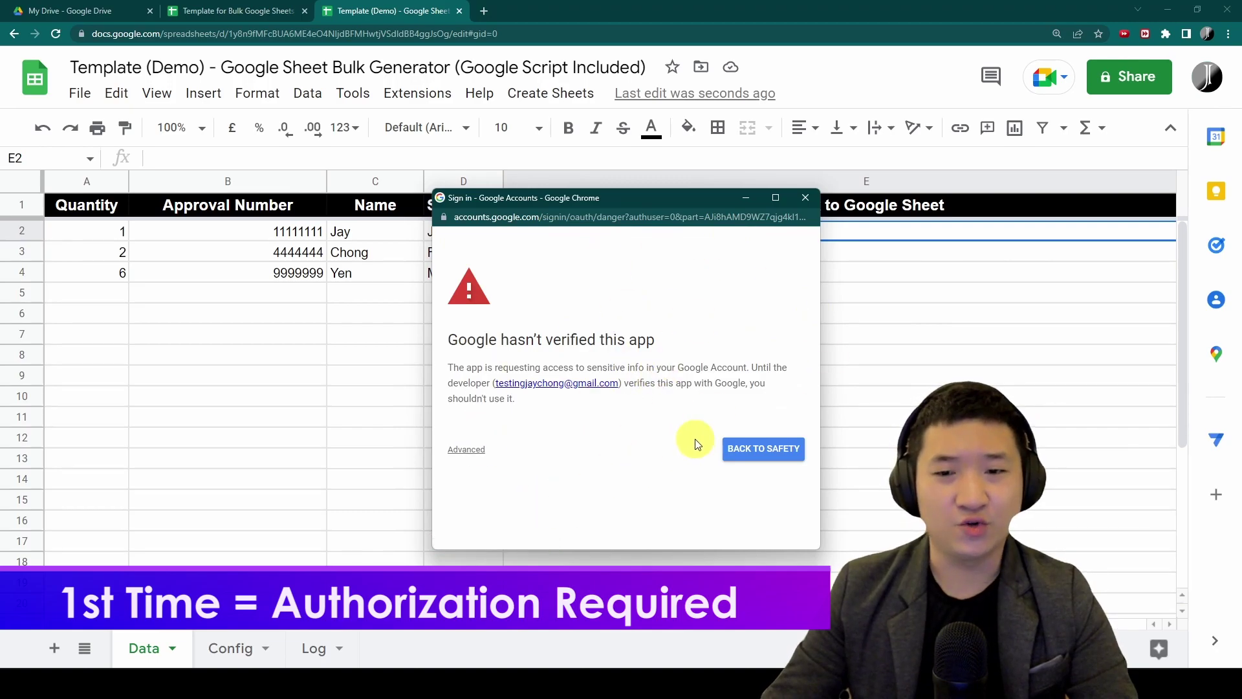
{"action": "left_click_drag", "start_coordinate": [679, 202], "coordinate": [688, 169]}
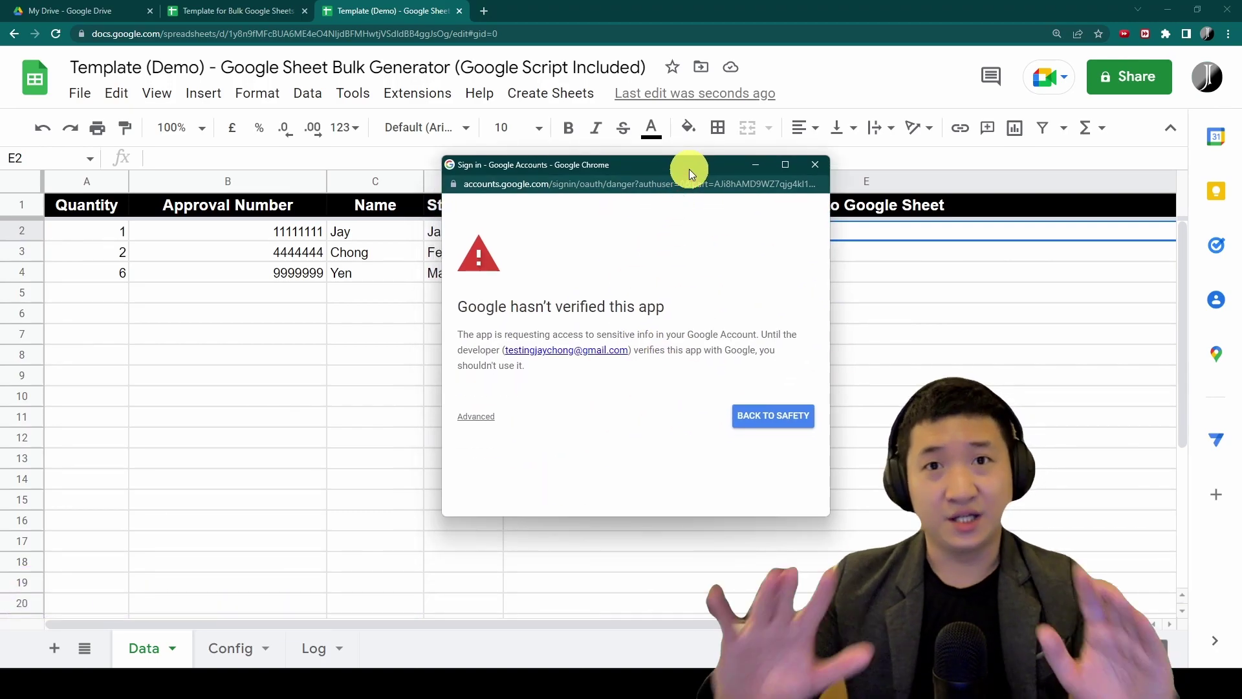
{"action": "left_click", "coordinate": [490, 417]}
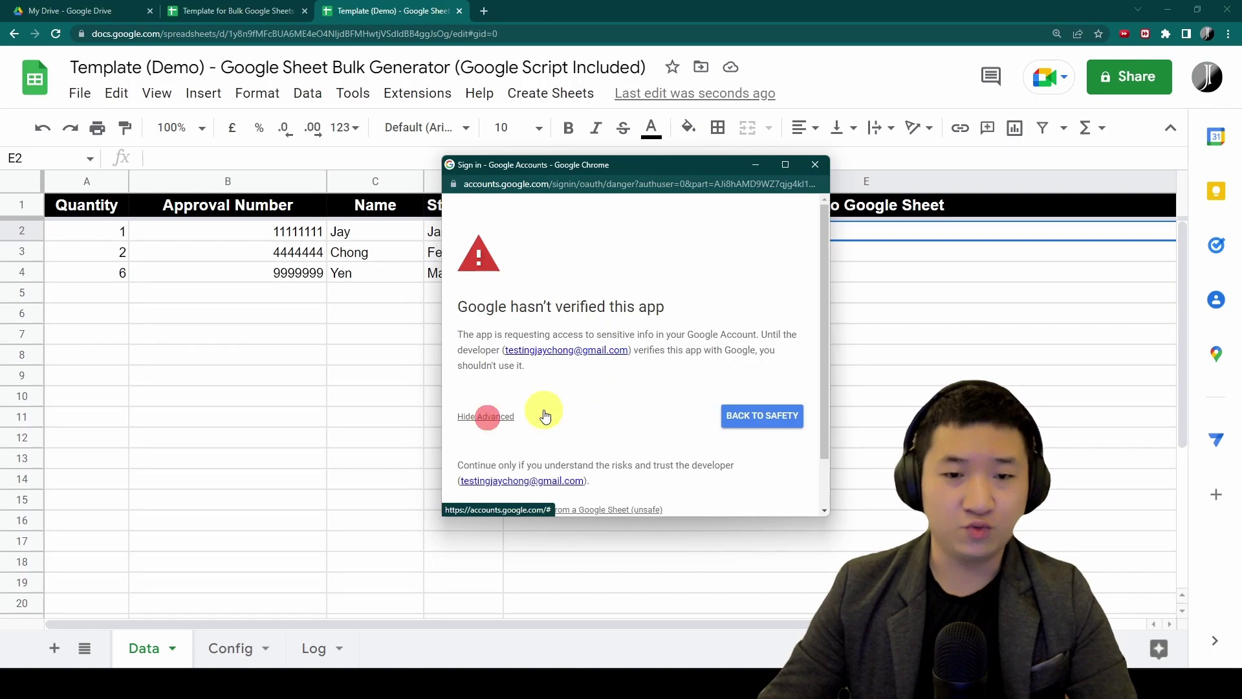
{"action": "scroll", "coordinate": [751, 295], "scroll_direction": "down", "scroll_amount": 2}
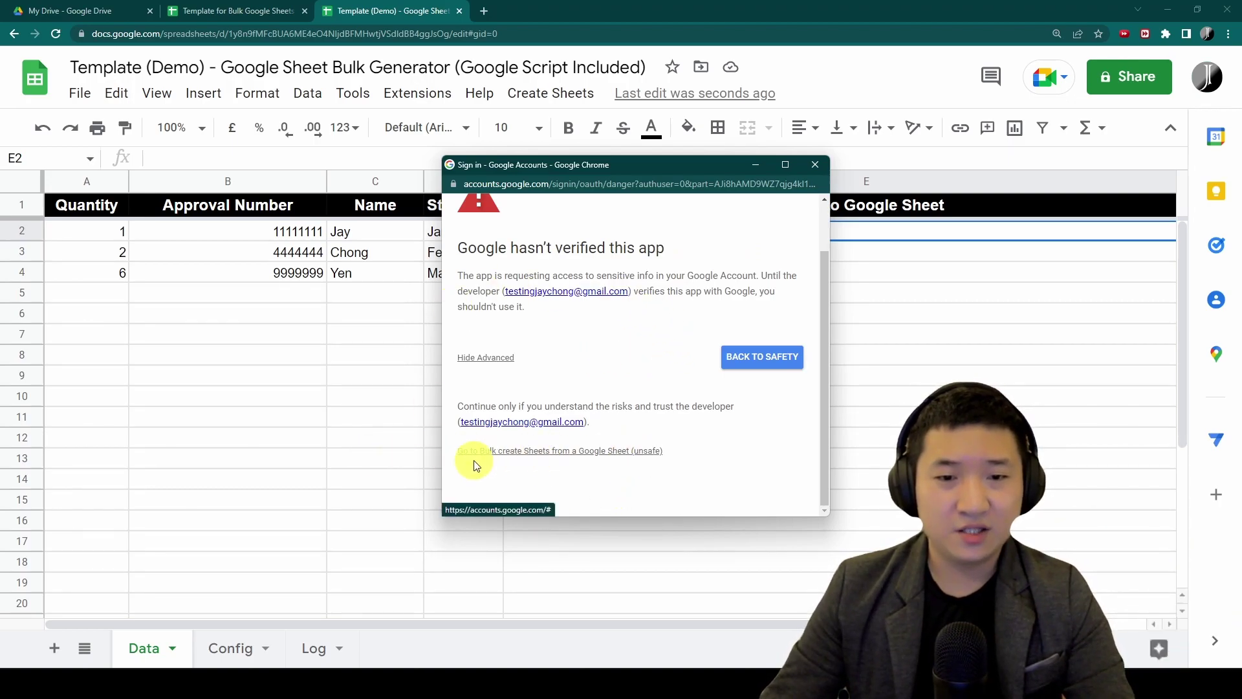
{"action": "left_click", "coordinate": [572, 456]}
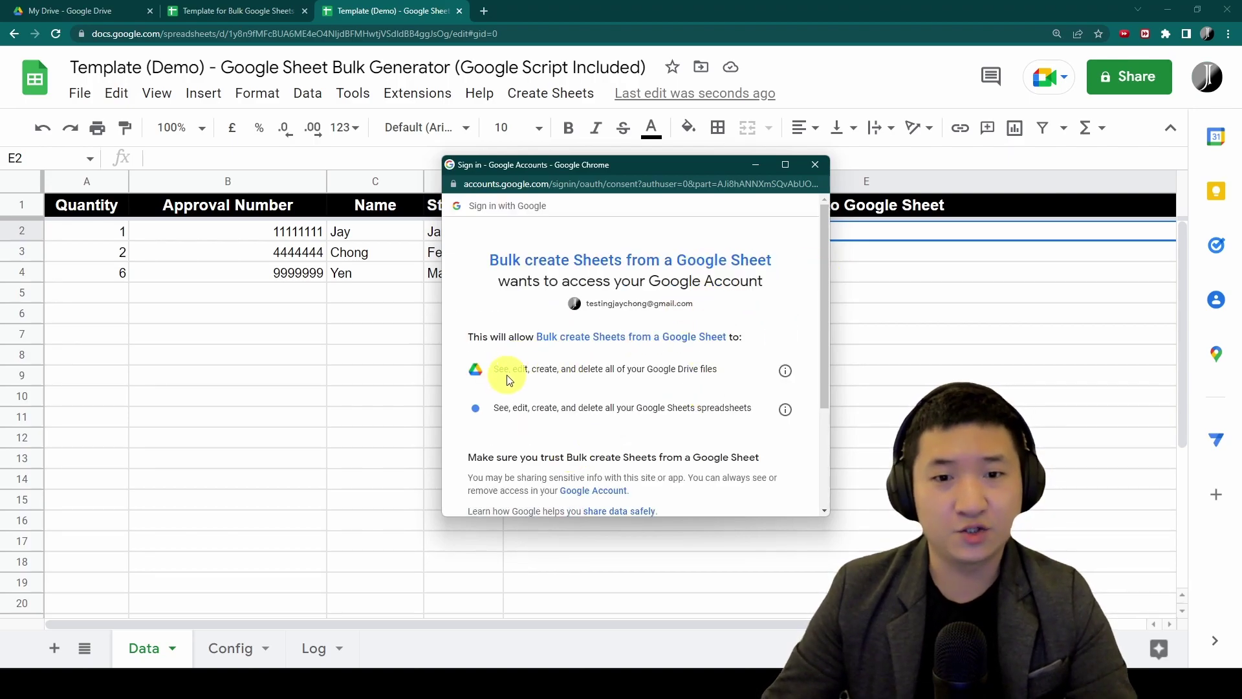
Review the Google Drive files and Sheets spreadsheets permissions and allow the script access
{"action": "left_click_drag", "start_coordinate": [510, 370], "coordinate": [730, 377]}
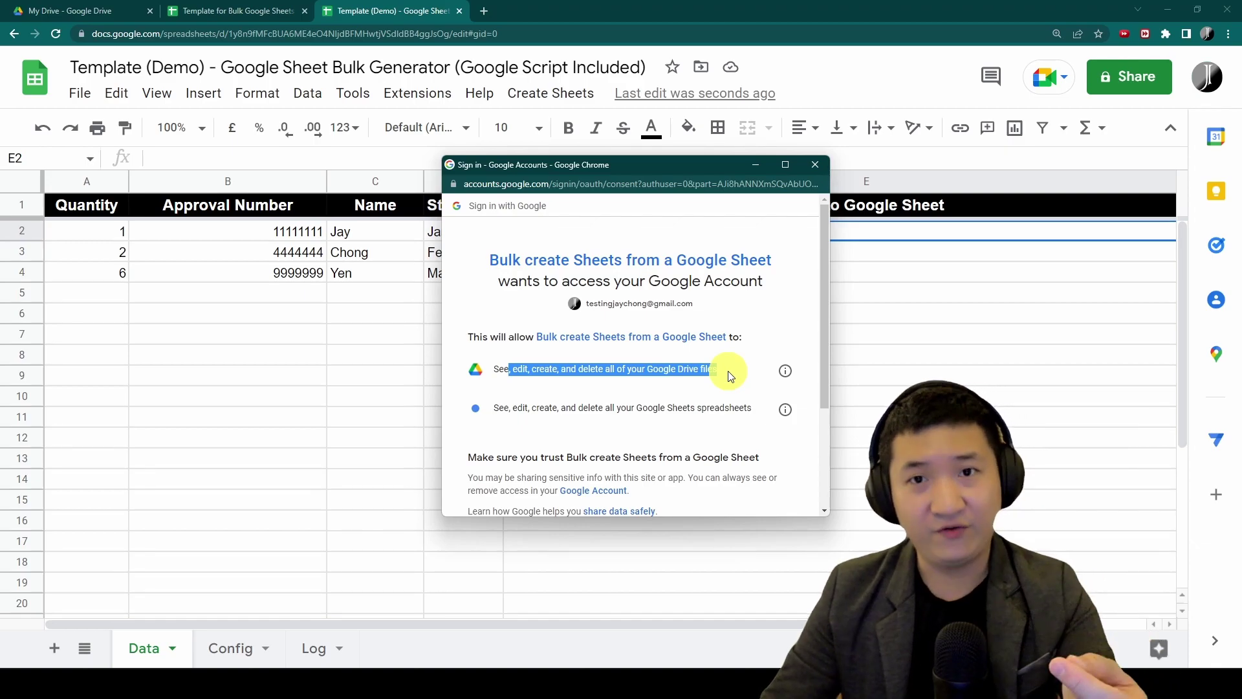
{"action": "left_click_drag", "start_coordinate": [518, 411], "coordinate": [741, 418]}
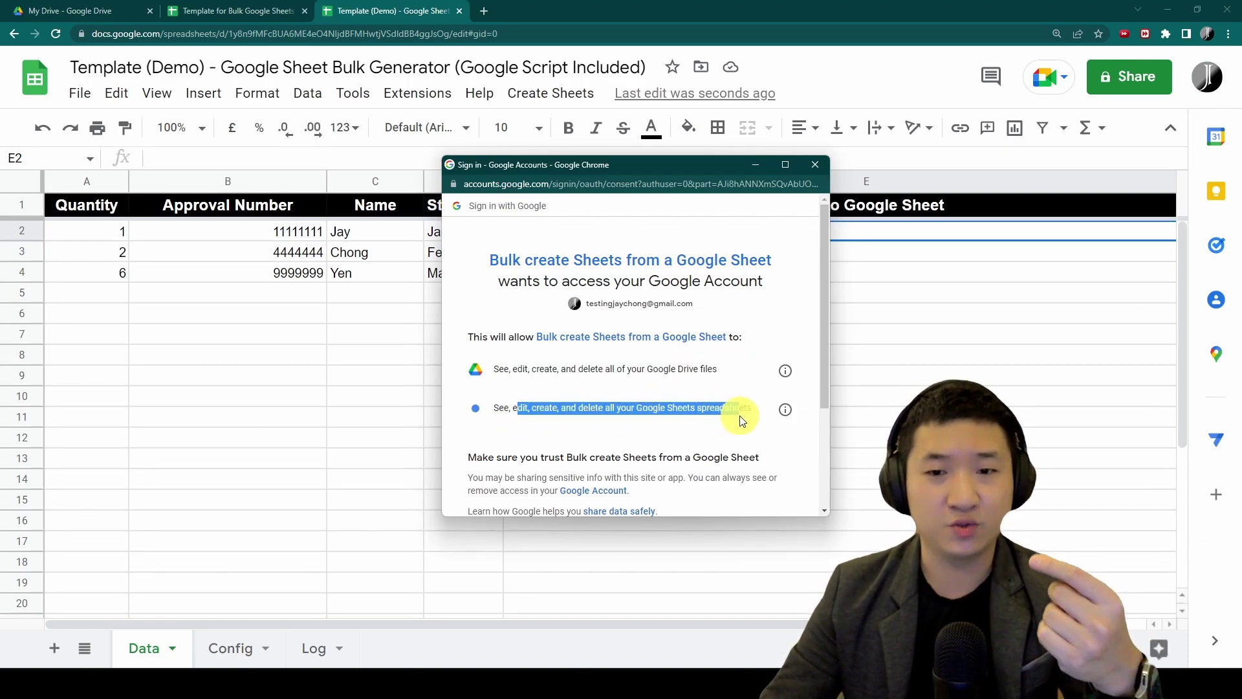
{"action": "scroll", "coordinate": [741, 420], "scroll_direction": "down", "scroll_amount": 5}
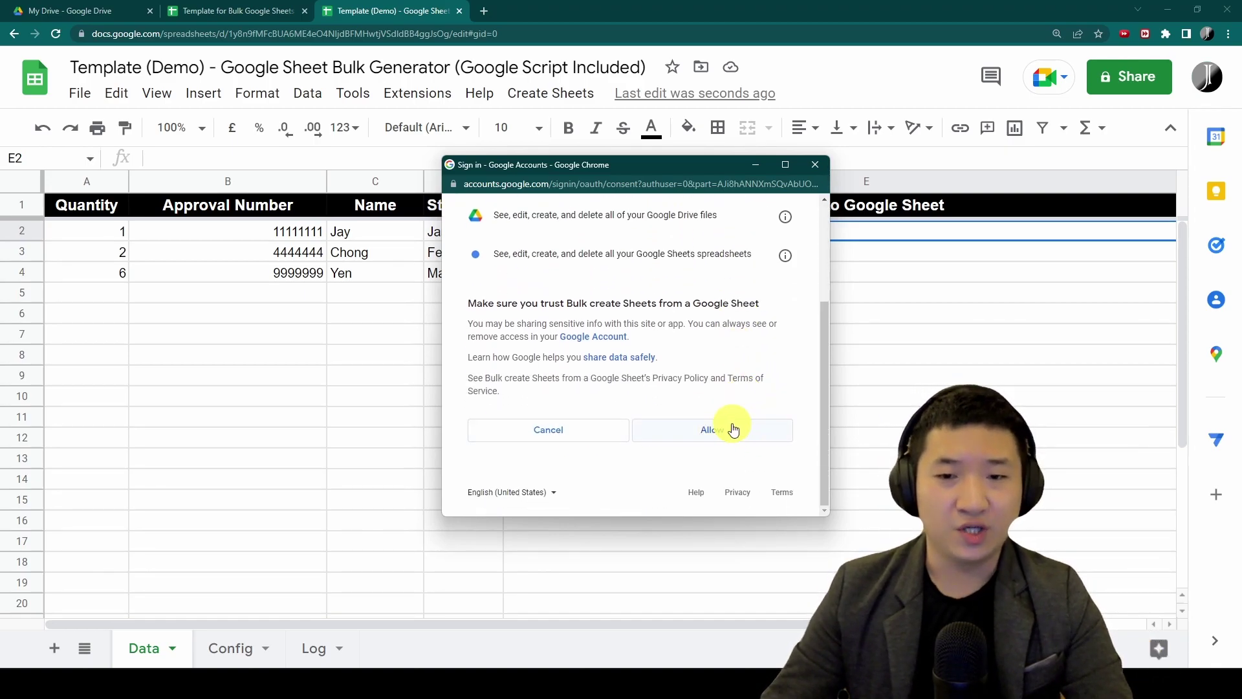
{"action": "left_click", "coordinate": [730, 427]}
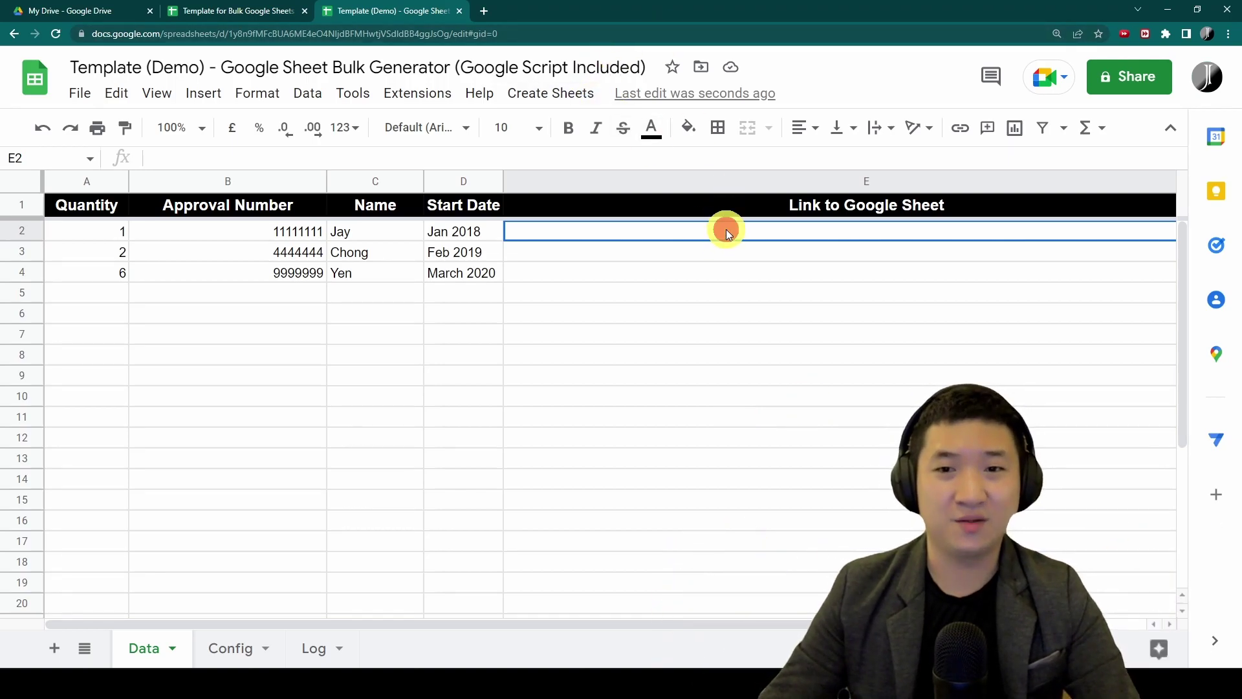
Run Create Sheets from the Create Sheets menu, filling column E with three sheet links
{"action": "left_click", "coordinate": [530, 97]}
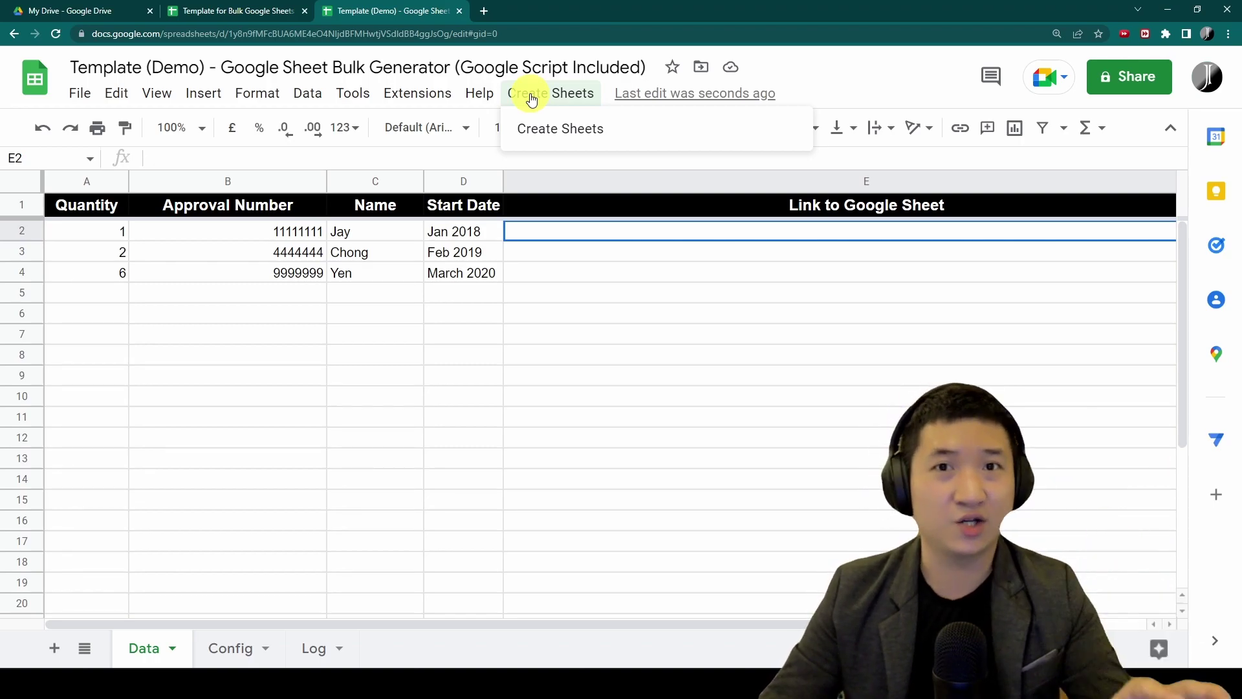
{"action": "left_click", "coordinate": [624, 140]}
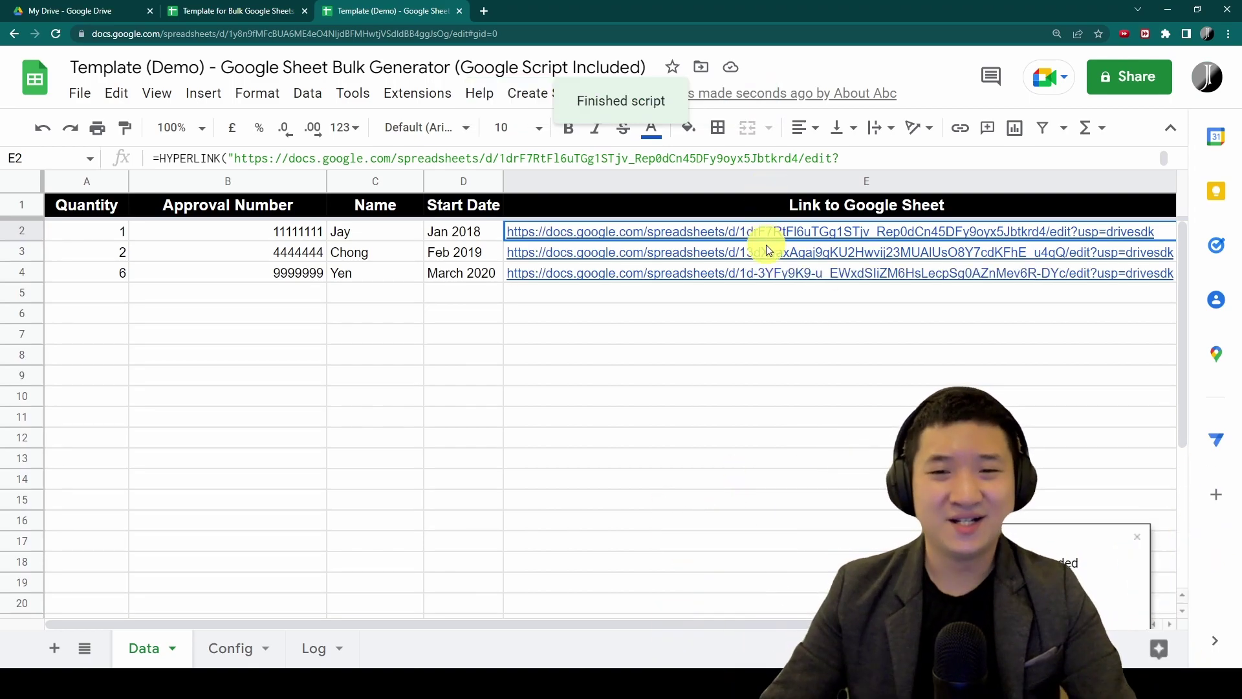
{"action": "mouse_move", "coordinate": [808, 235]}
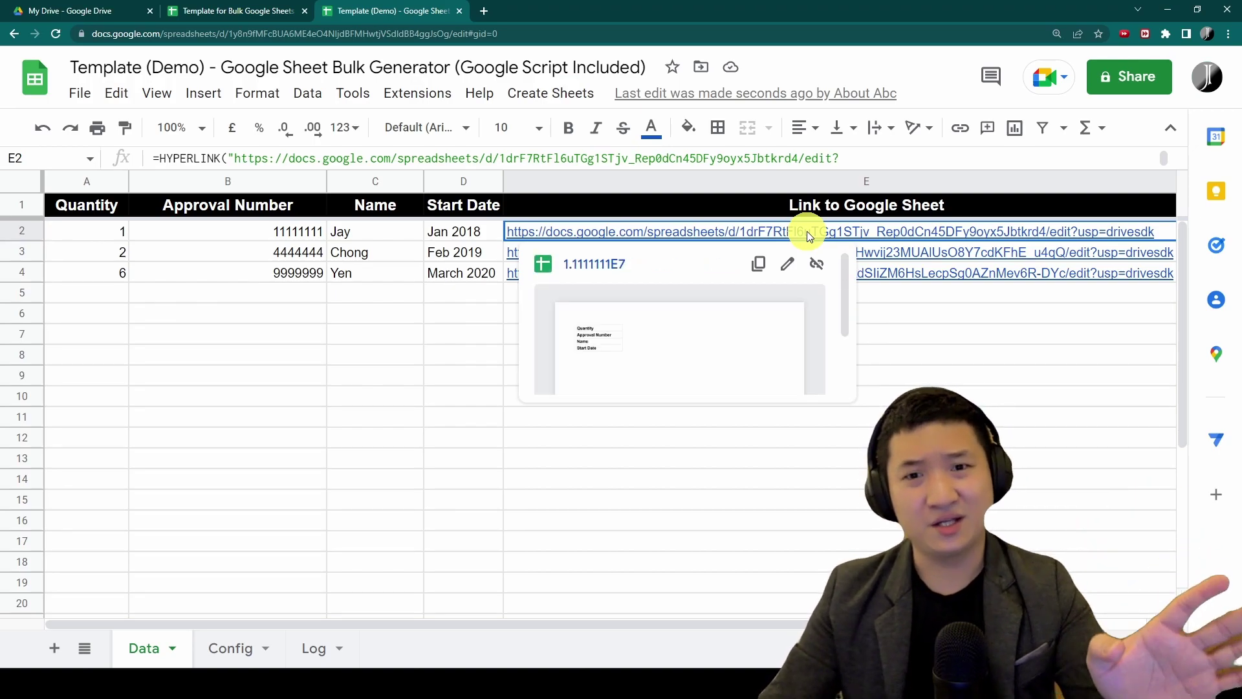
{"action": "left_click", "coordinate": [806, 231]}
{"action": "left_click", "coordinate": [587, 263]}
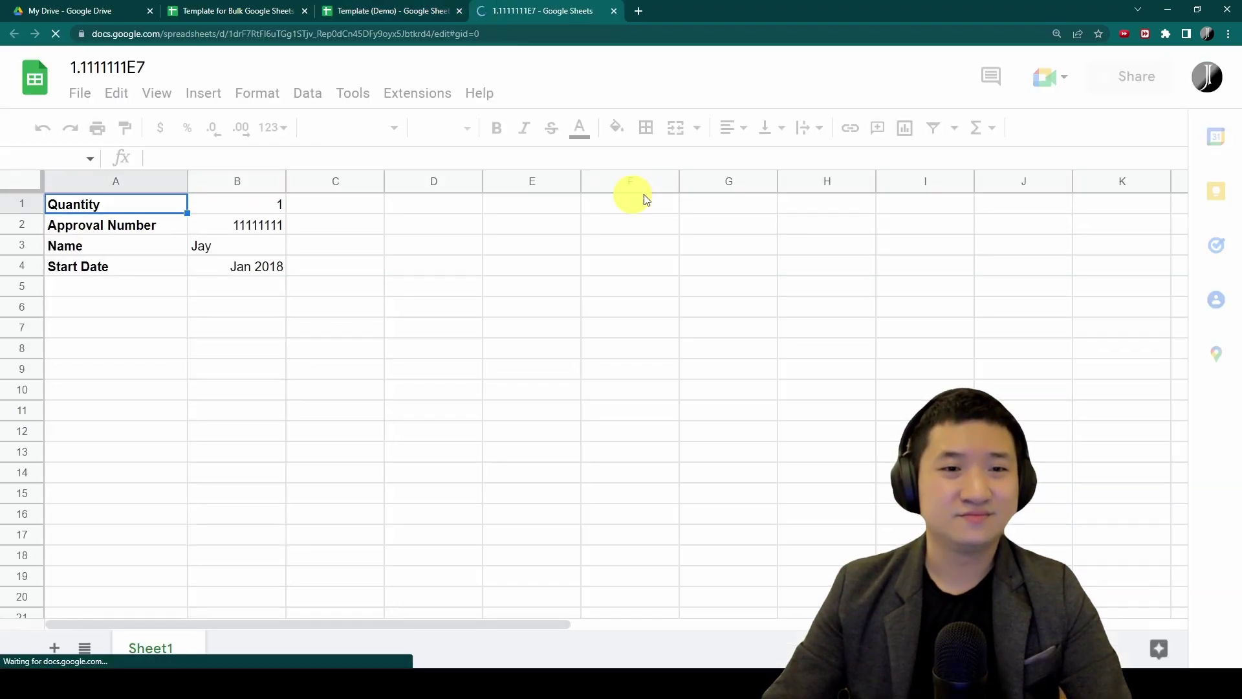
{"action": "left_click", "coordinate": [250, 205]}
{"action": "left_click", "coordinate": [244, 227]}
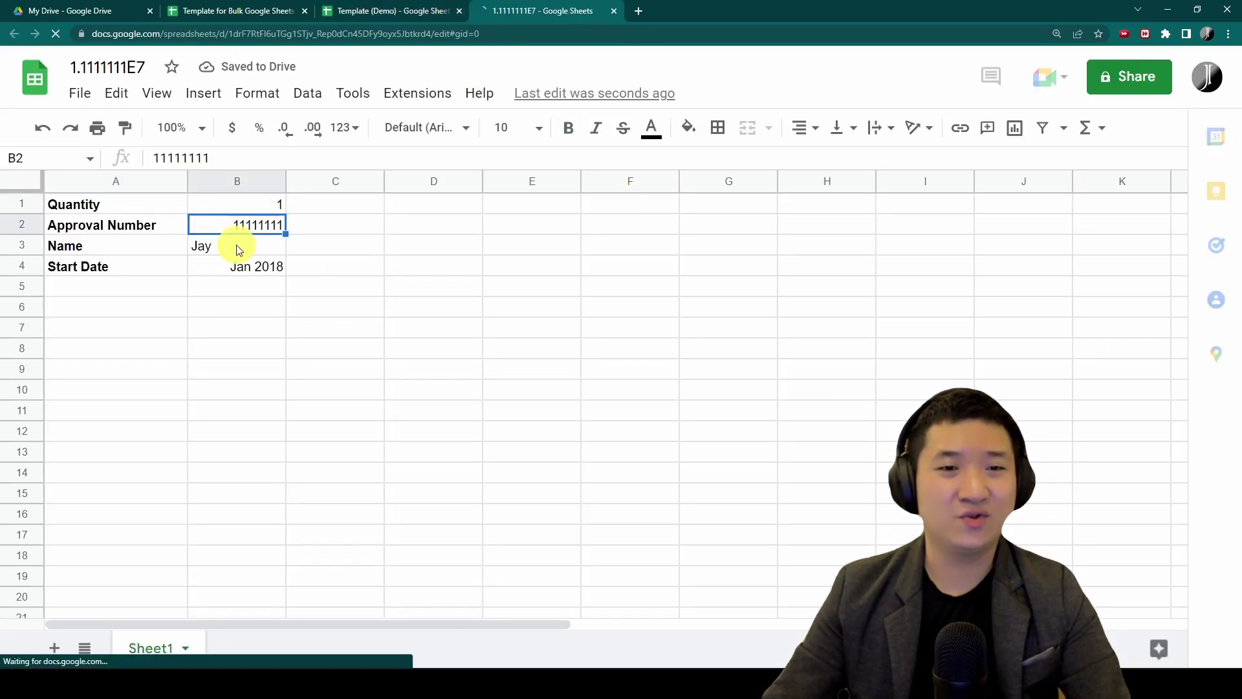
{"action": "left_click", "coordinate": [235, 246]}
{"action": "left_click", "coordinate": [249, 268]}
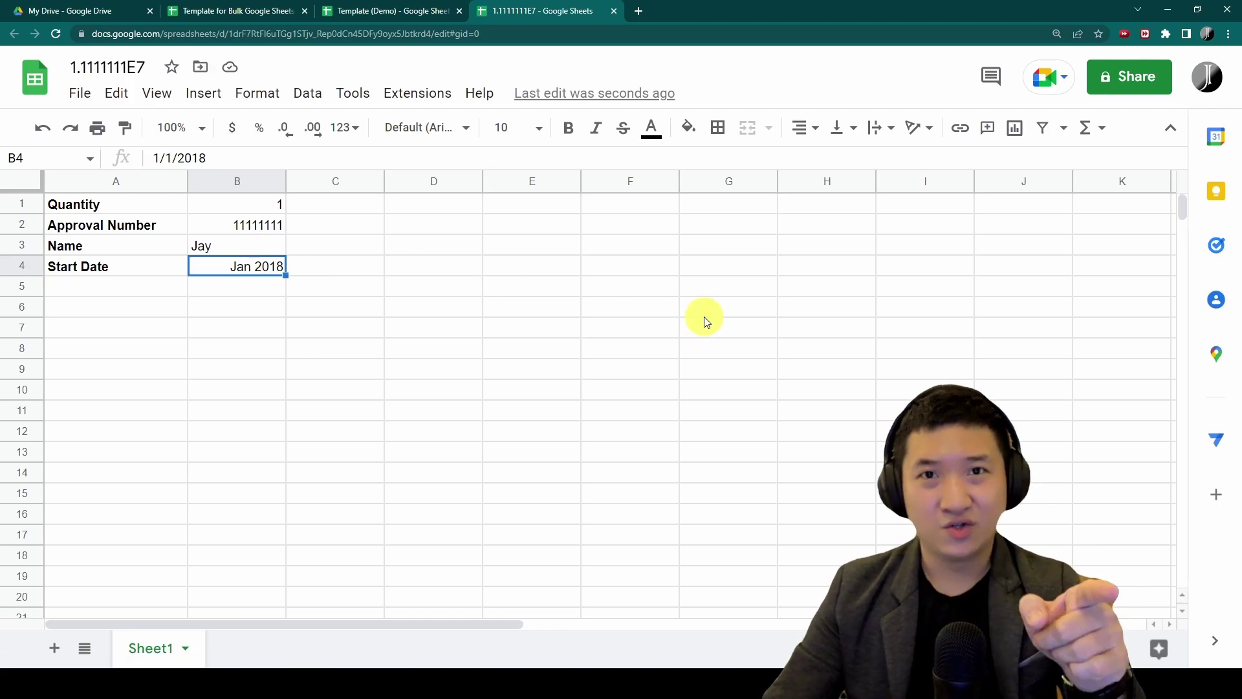
{"action": "left_click", "coordinate": [391, 11]}
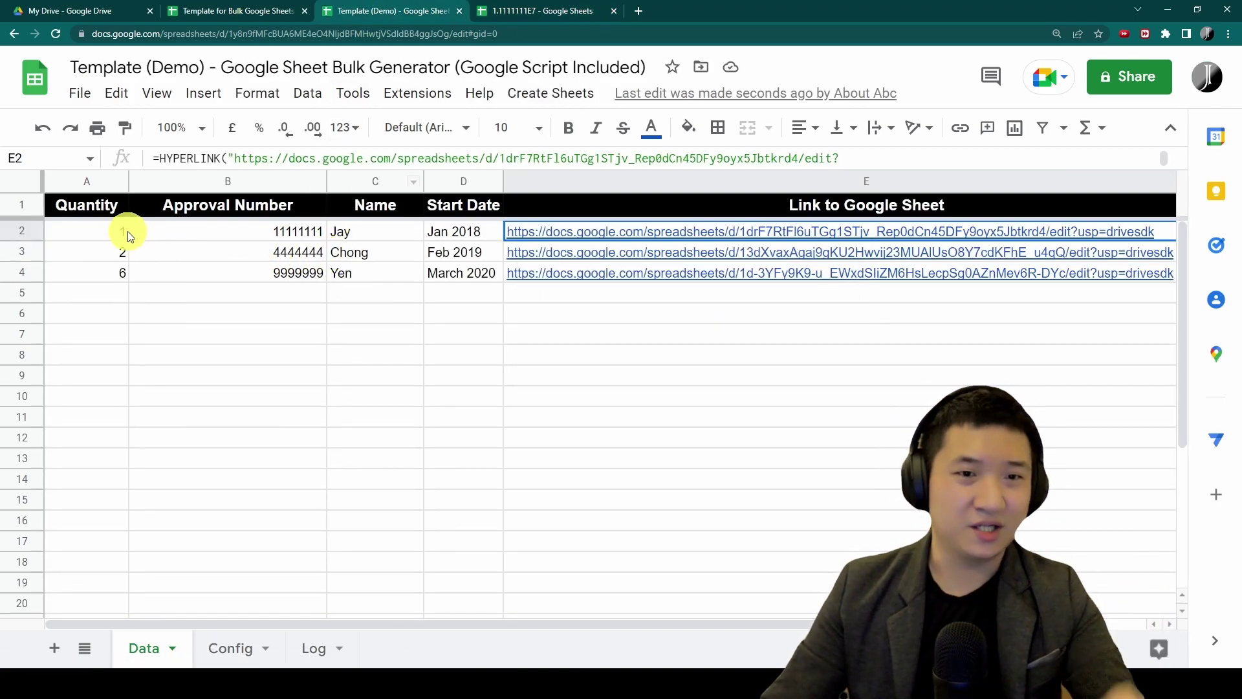
{"action": "left_click_drag", "start_coordinate": [126, 234], "coordinate": [479, 258]}
{"action": "left_click", "coordinate": [725, 252]}
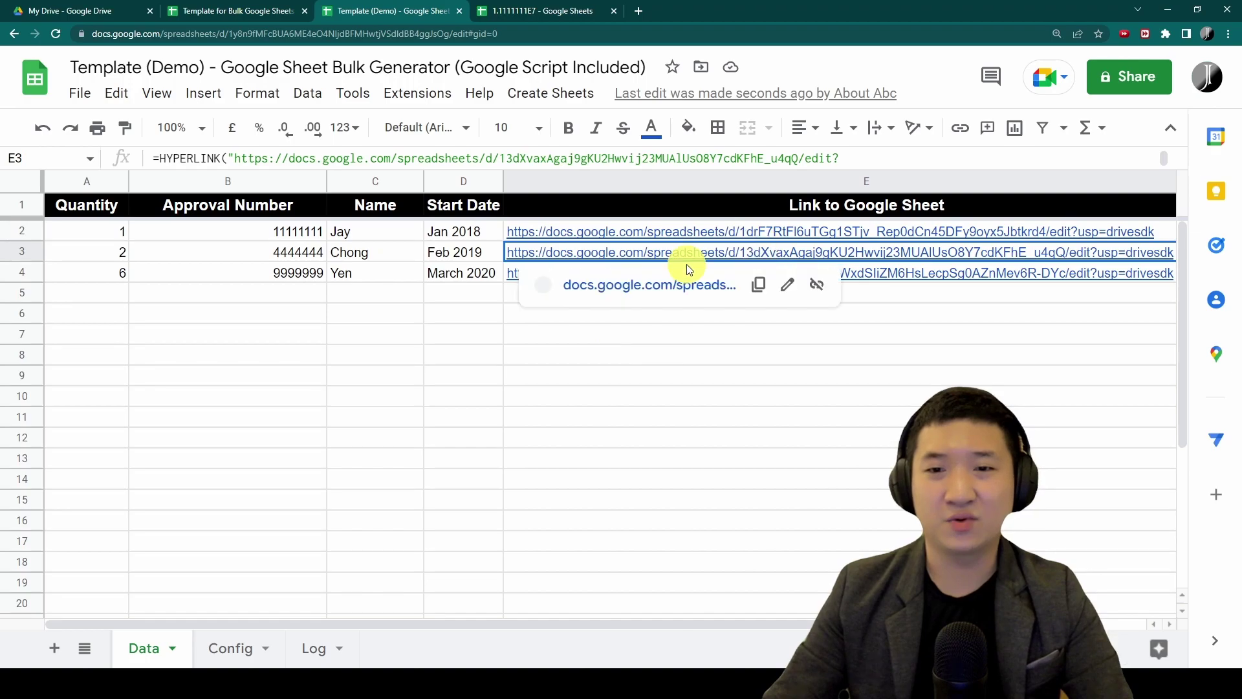
{"action": "left_click", "coordinate": [591, 285]}
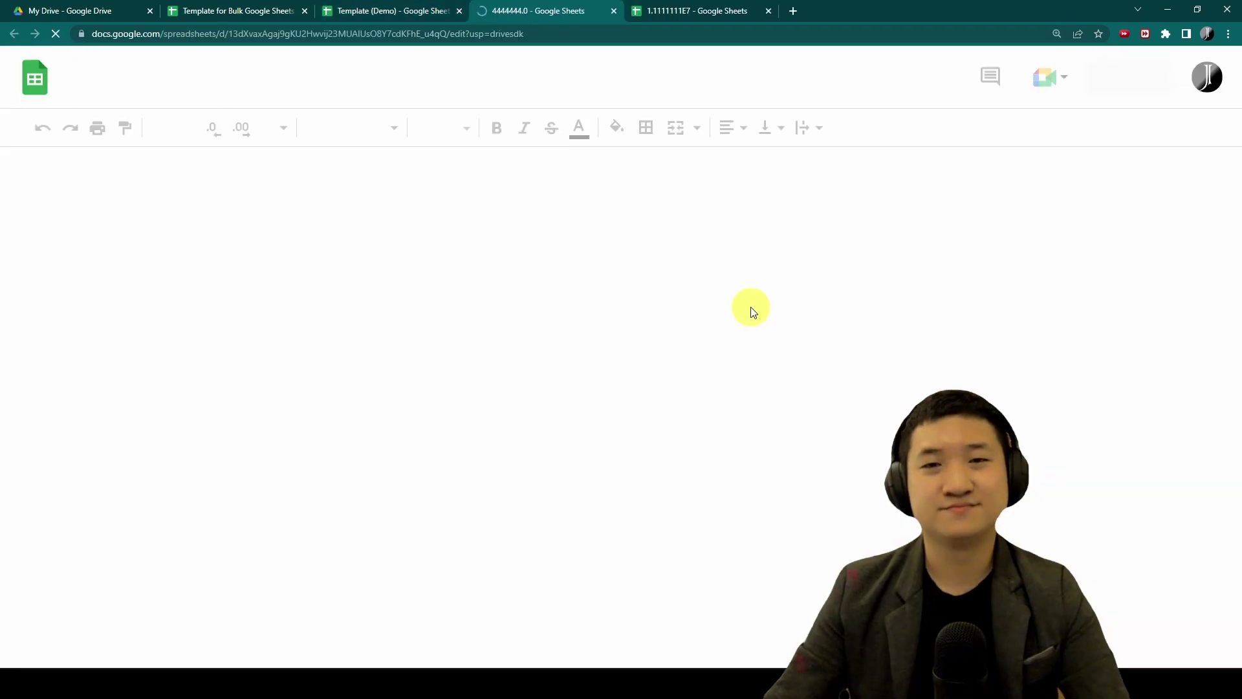
{"action": "left_click", "coordinate": [232, 211]}
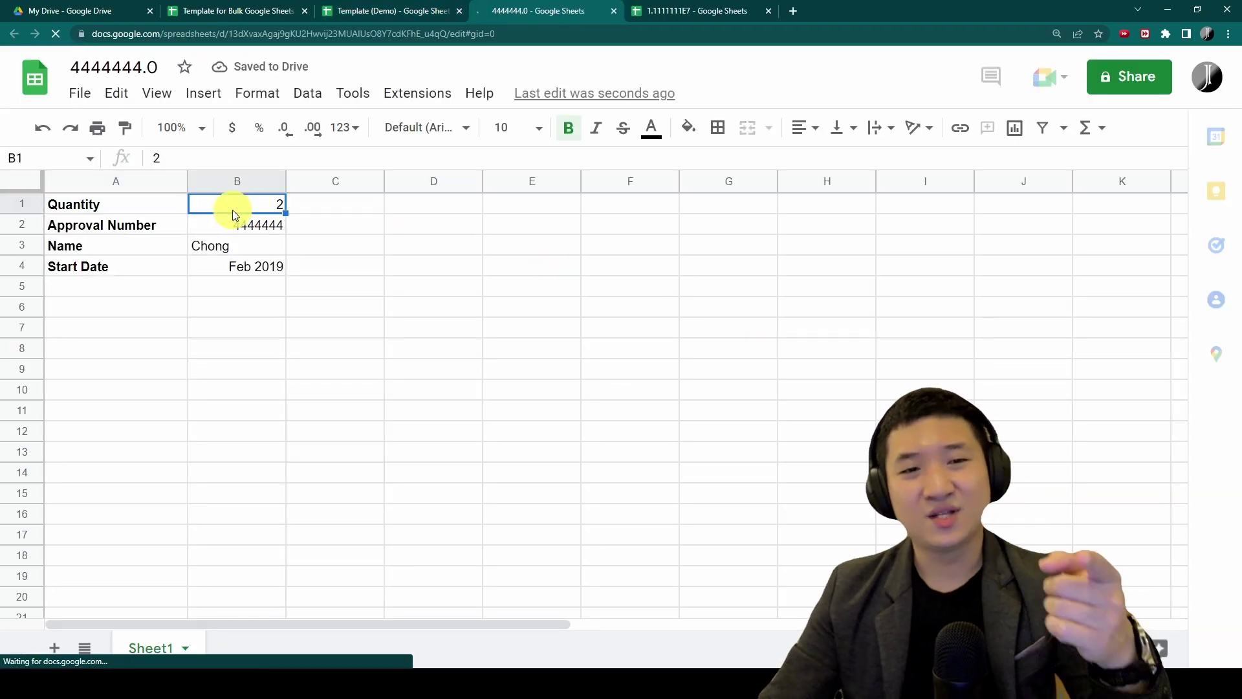
{"action": "left_click", "coordinate": [232, 227]}
{"action": "left_click", "coordinate": [220, 246]}
{"action": "left_click", "coordinate": [222, 265]}
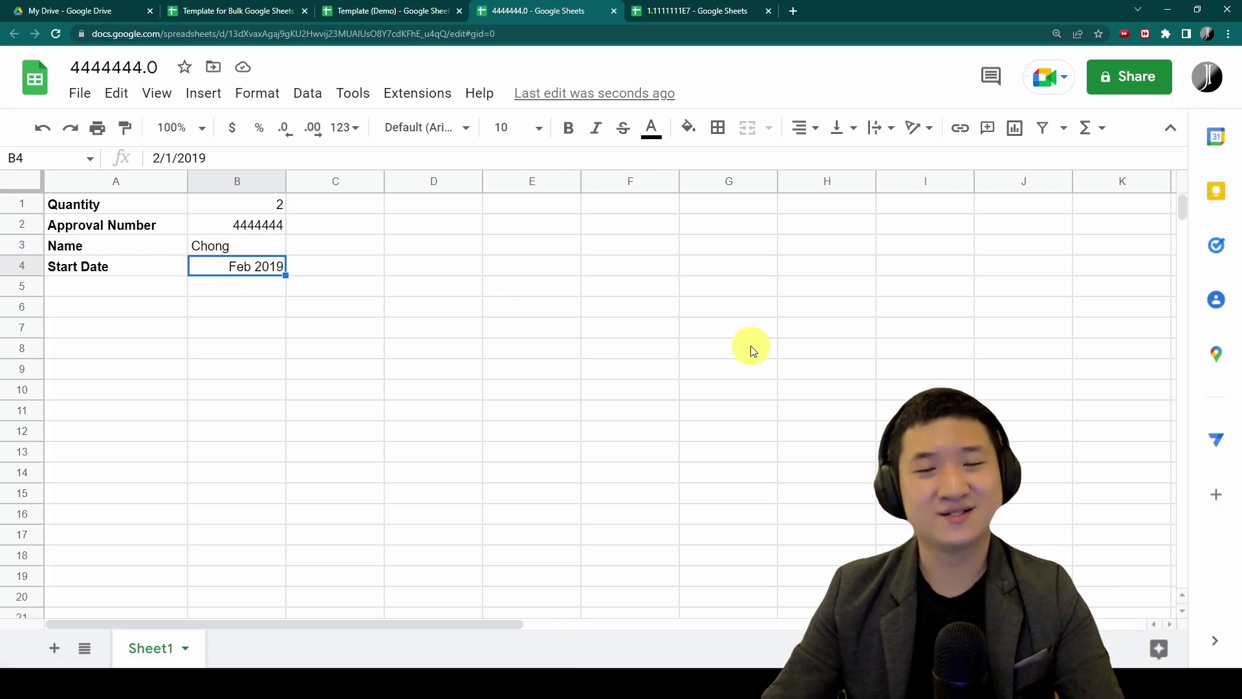
{"action": "left_click", "coordinate": [433, 11]}
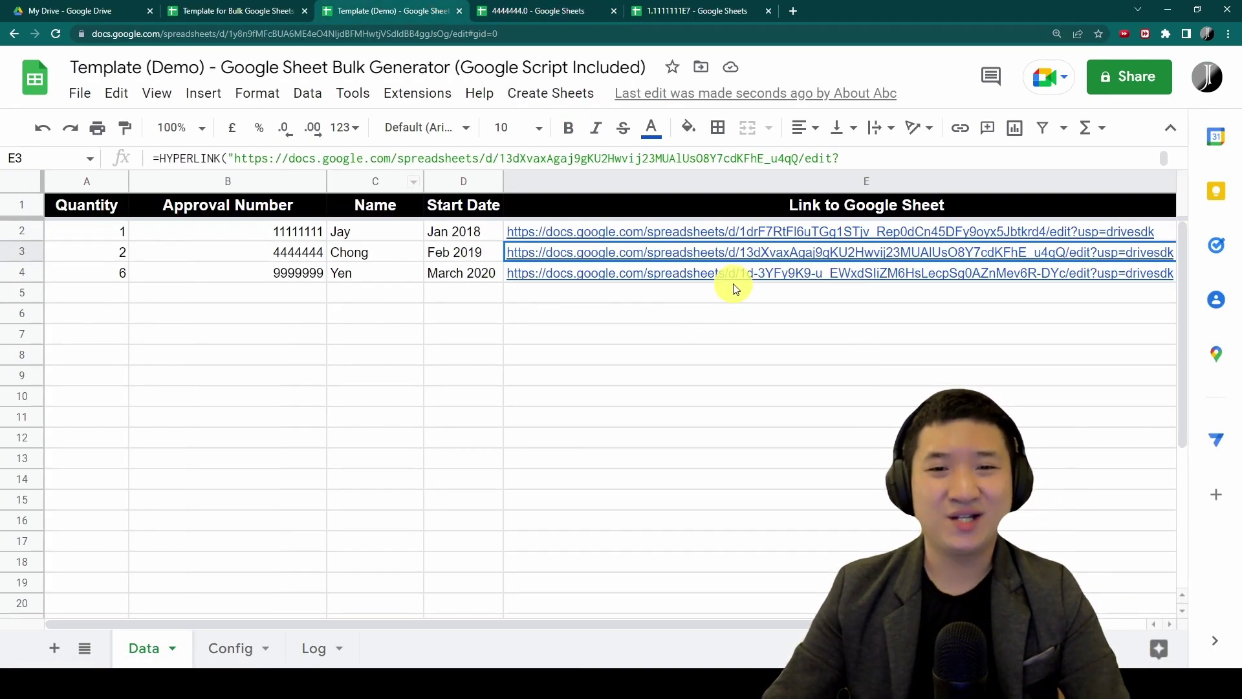
{"action": "left_click", "coordinate": [683, 271]}
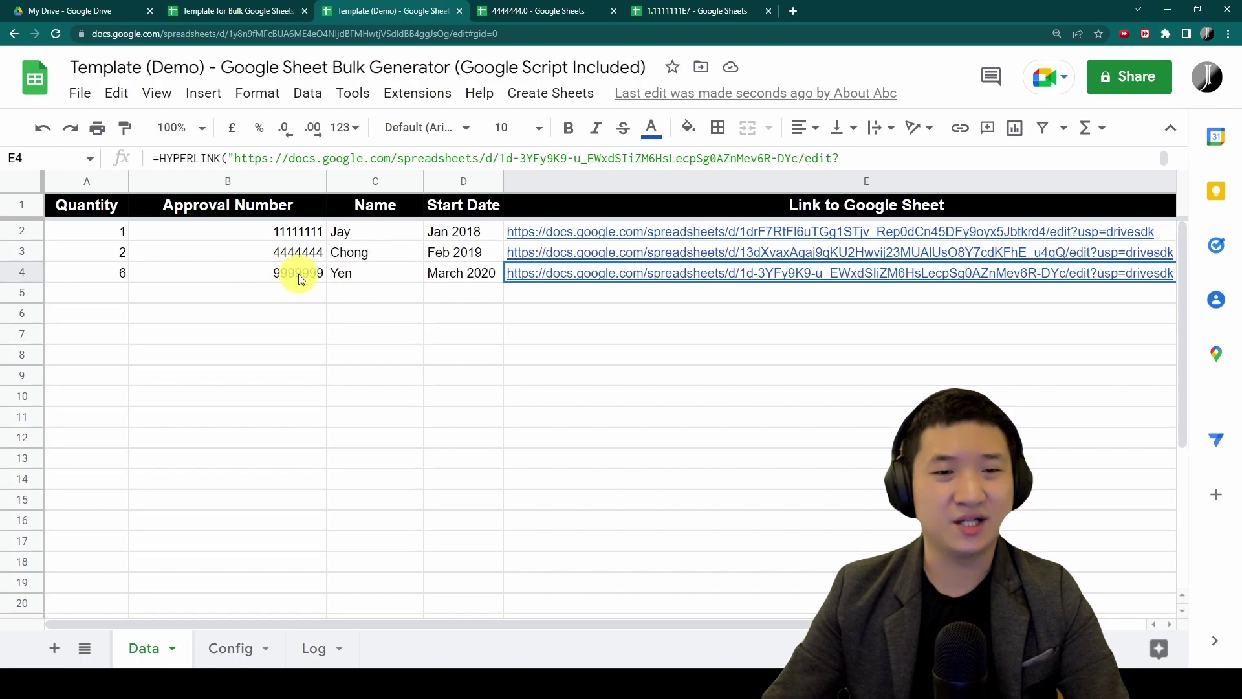
{"action": "mouse_move", "coordinate": [735, 274]}
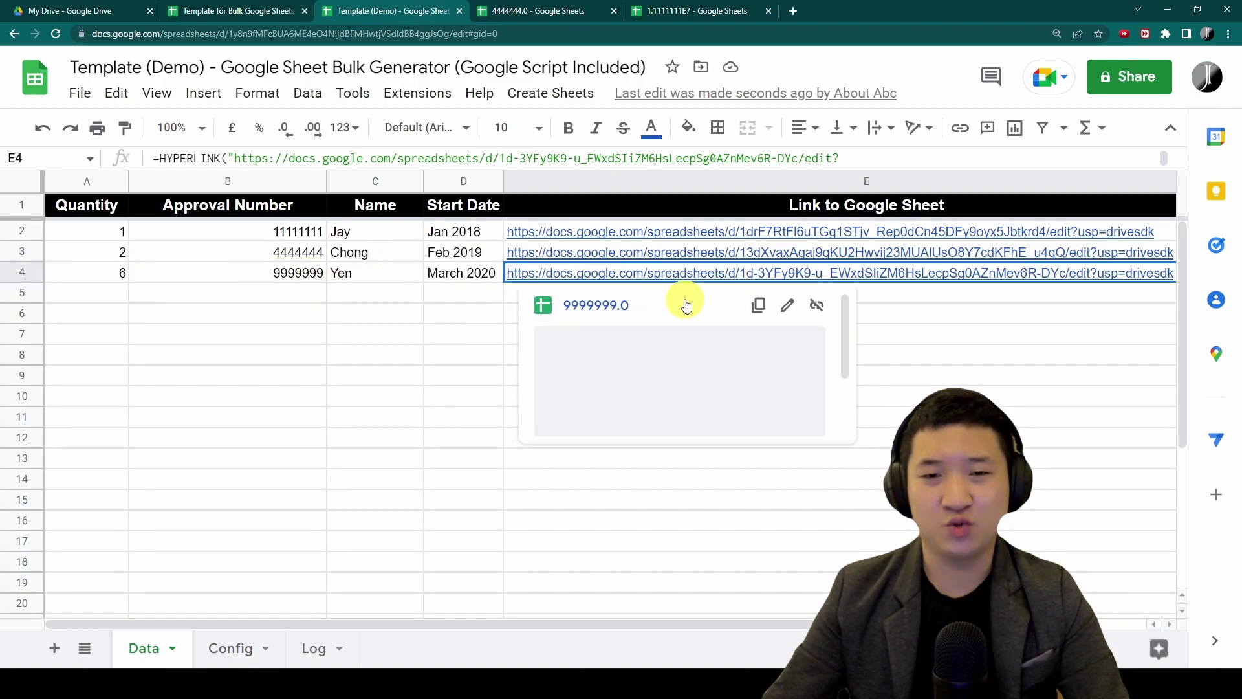
{"action": "left_click", "coordinate": [609, 304]}
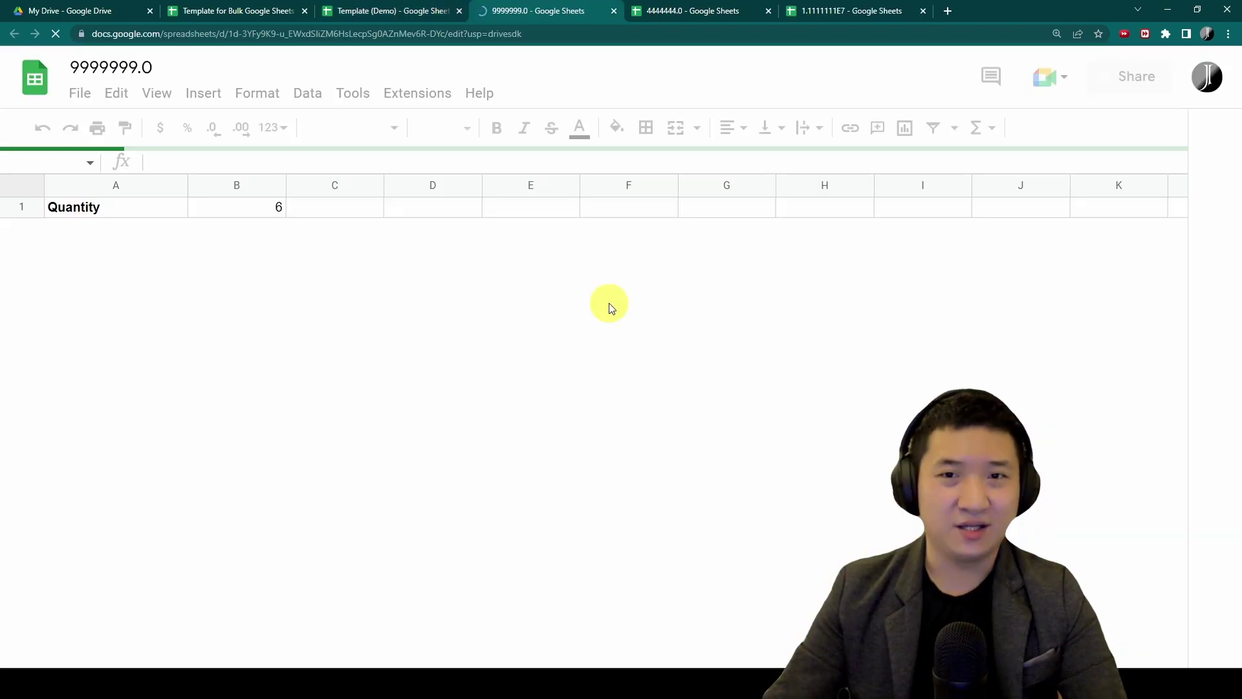
{"action": "left_click", "coordinate": [863, 6]}
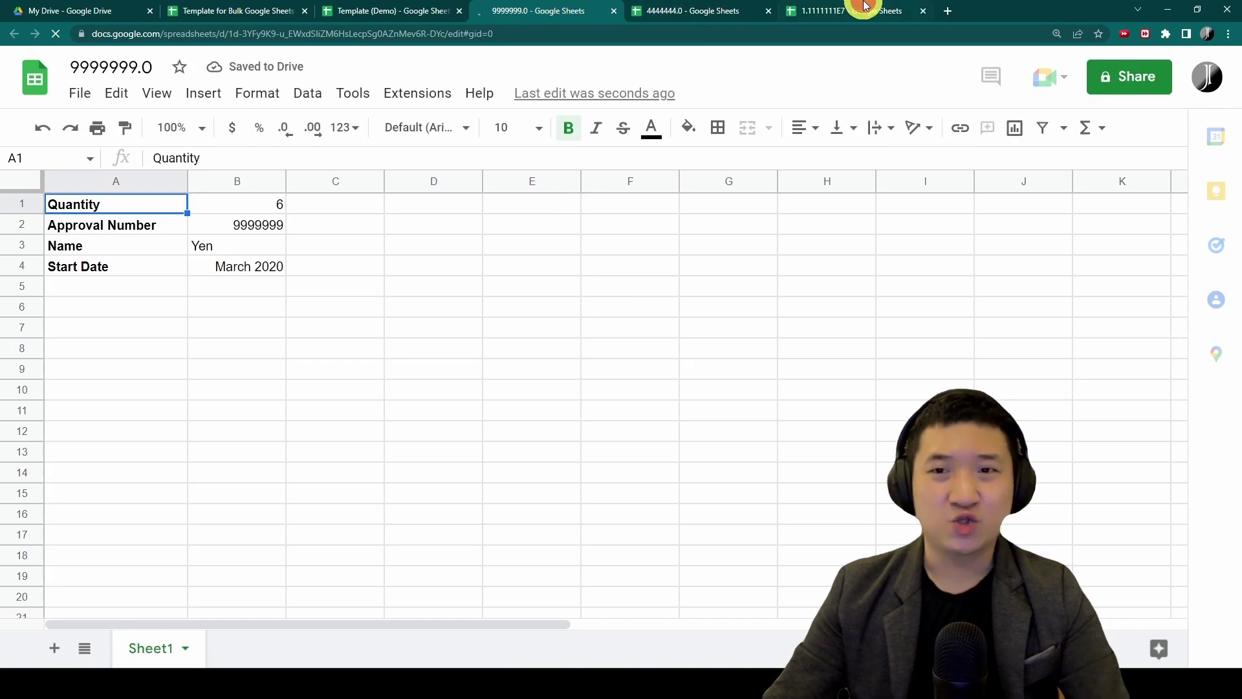
{"action": "left_click", "coordinate": [710, 9]}
{"action": "left_click", "coordinate": [584, 9]}
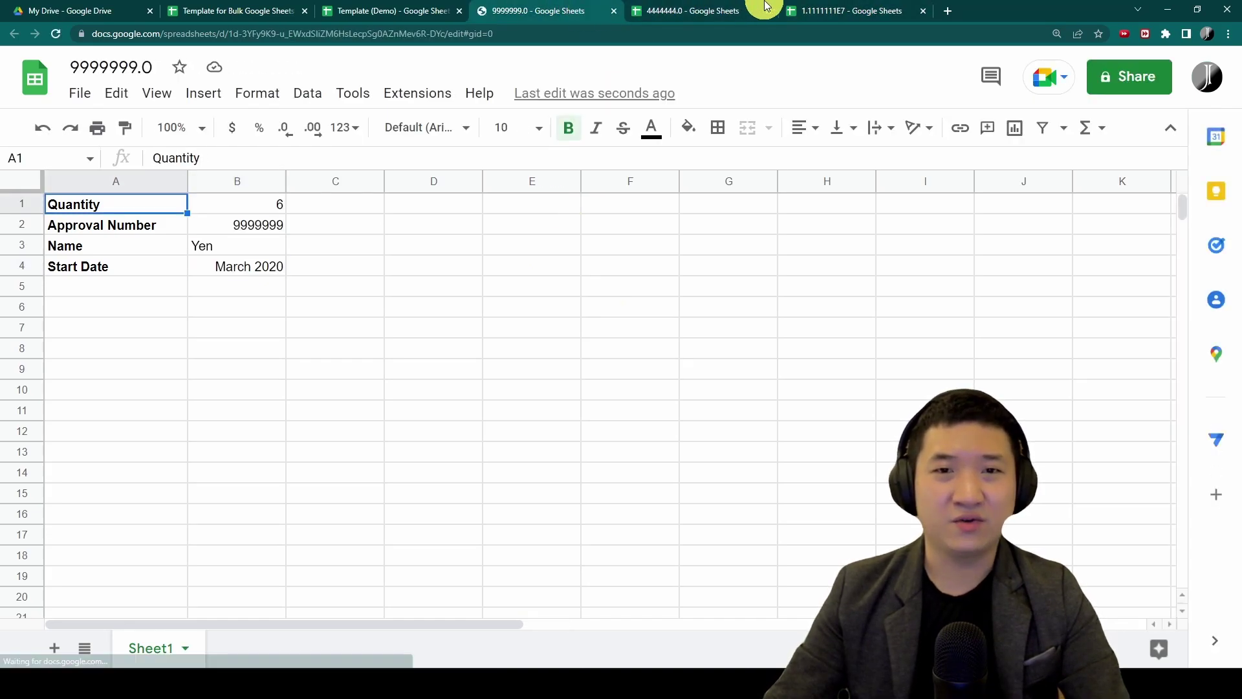
{"action": "key", "text": "ctrl+w"}
{"action": "key", "text": "ctrl+w"}
{"action": "key", "text": "ctrl+w"}
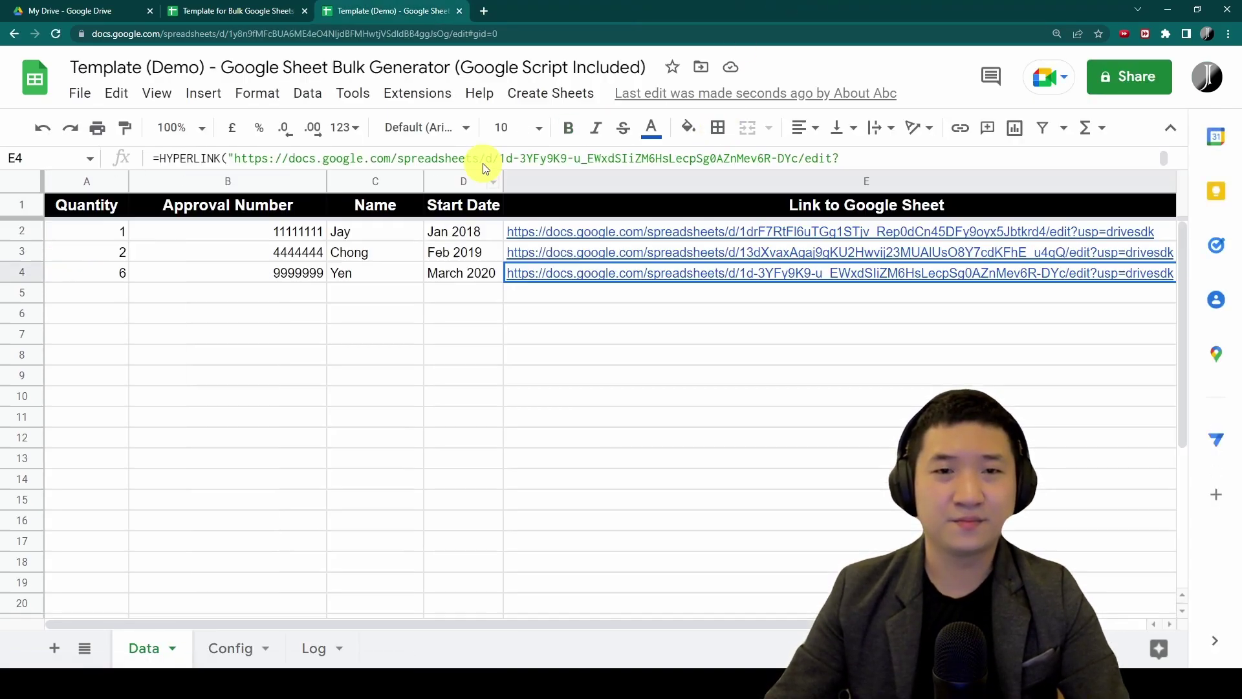
Open the 'Demo for Bulk Google Sheet Generation' folder in My Drive to see its three generated files
{"action": "left_click", "coordinate": [214, 10]}
{"action": "left_click", "coordinate": [62, 11]}
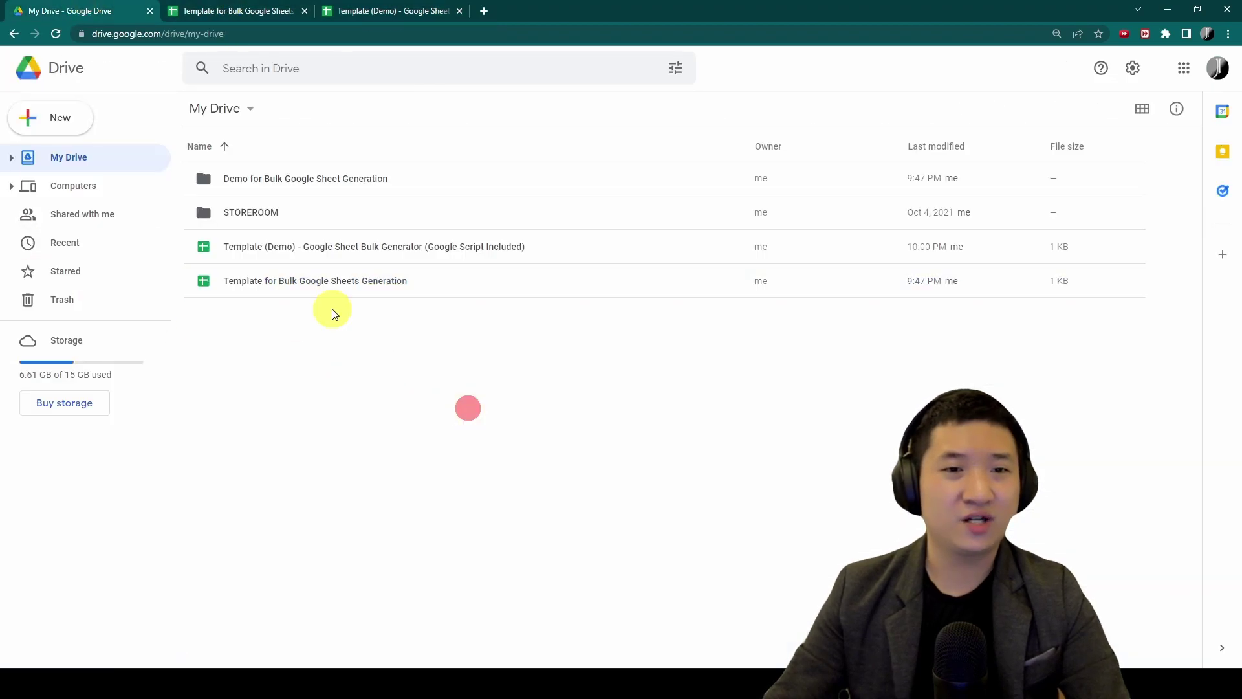
{"action": "double_click", "coordinate": [352, 180]}
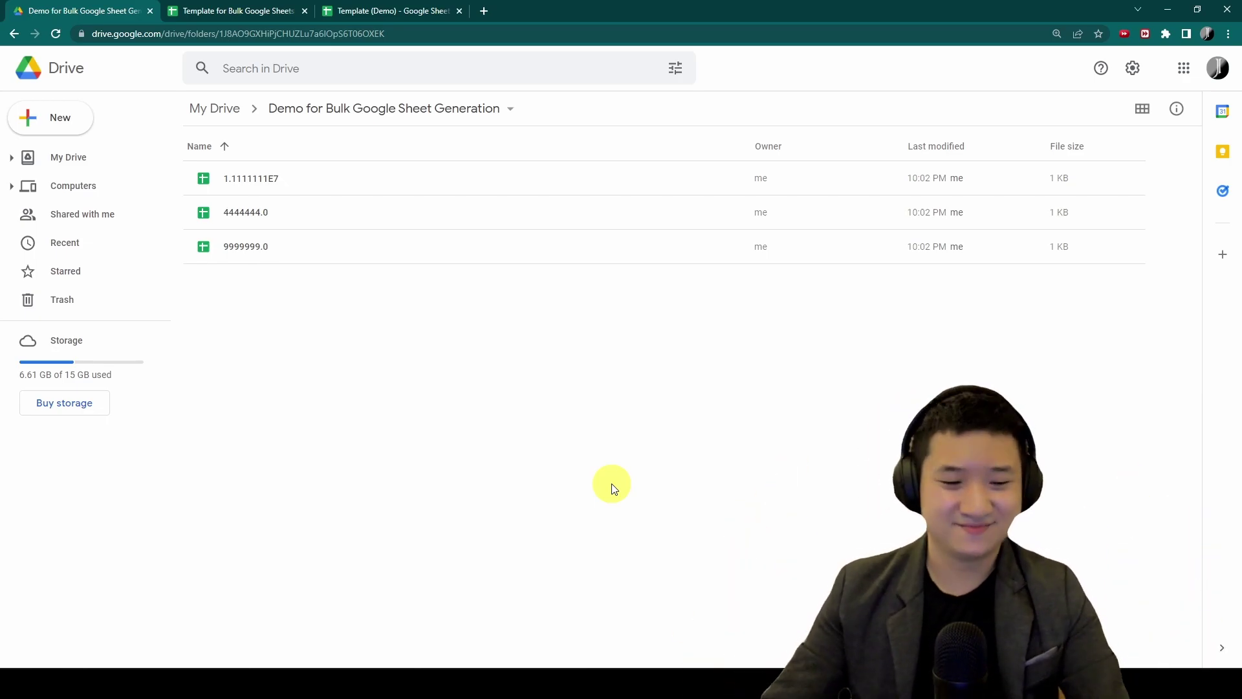
Switch to OBS Studio, where the YouTube Live scene collection is loaded
{"action": "key", "text": "alt+Tab"}
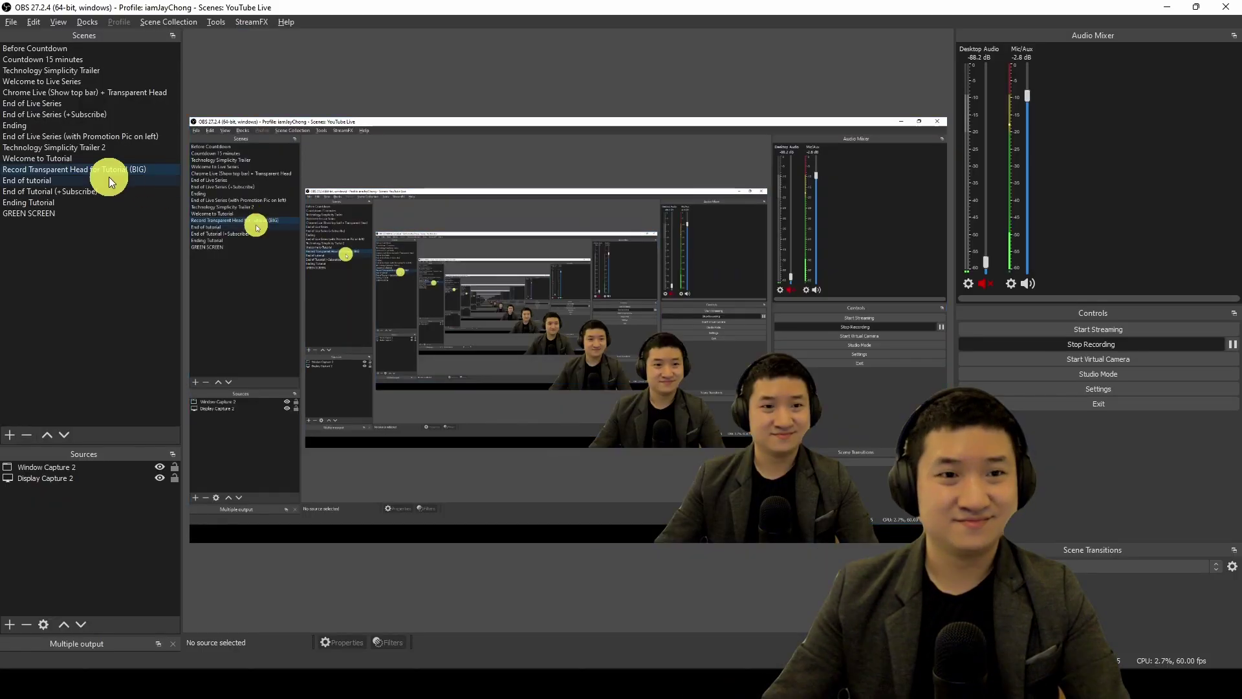